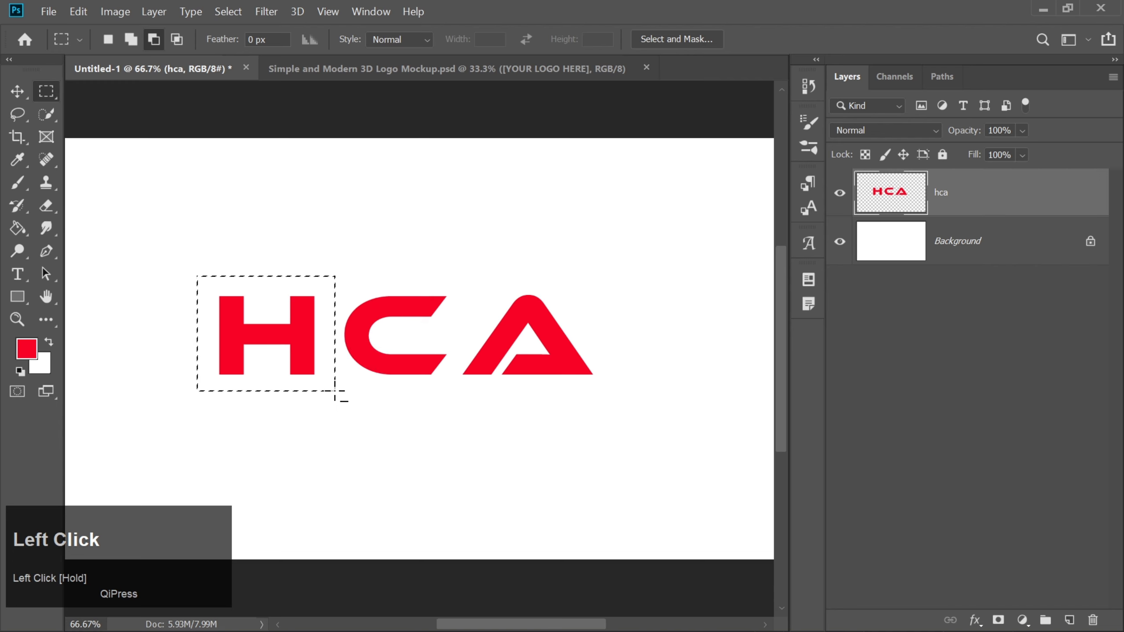
Step: Cut the selected H and the C out of the hca layer onto separate new layers
{"action": "right_click", "coordinate": [300, 360]}
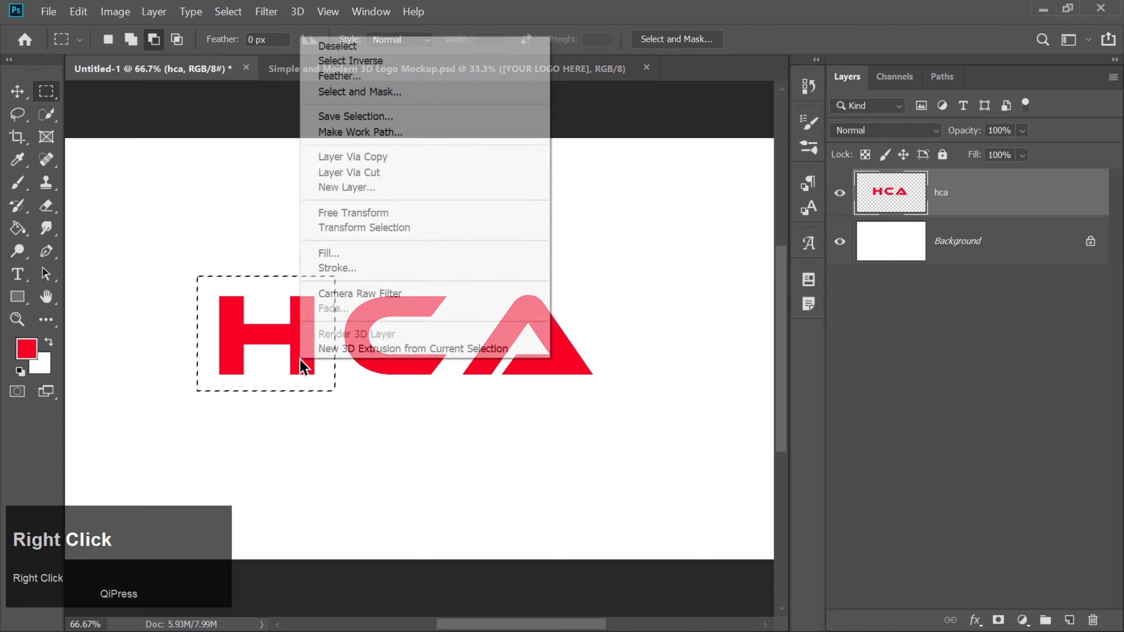
{"action": "left_click", "coordinate": [344, 177]}
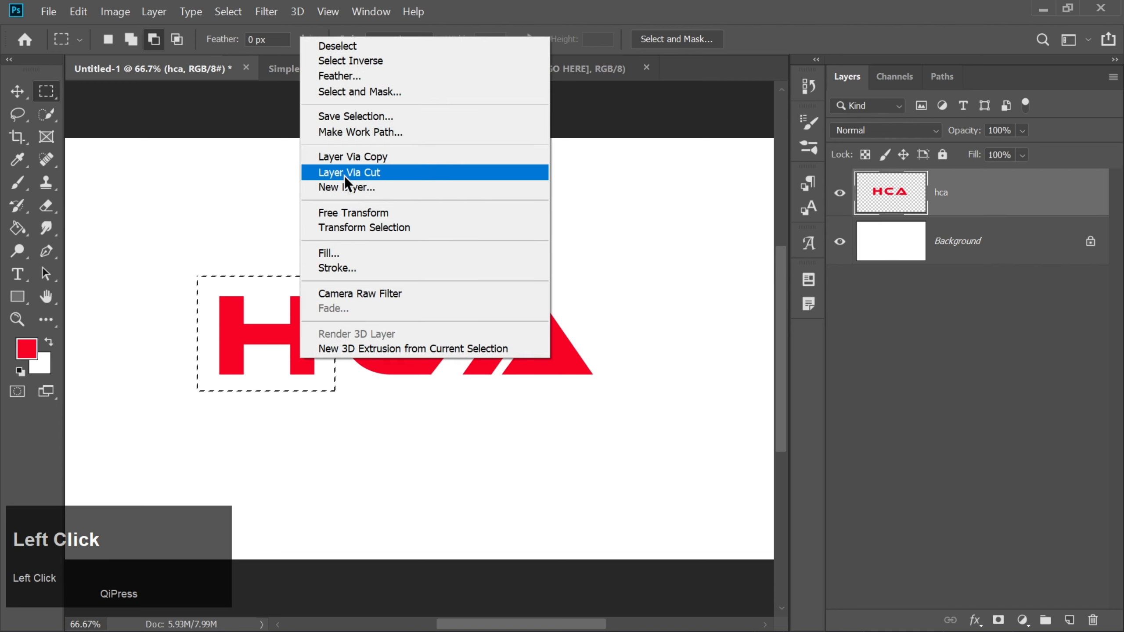
{"action": "left_click", "coordinate": [893, 242]}
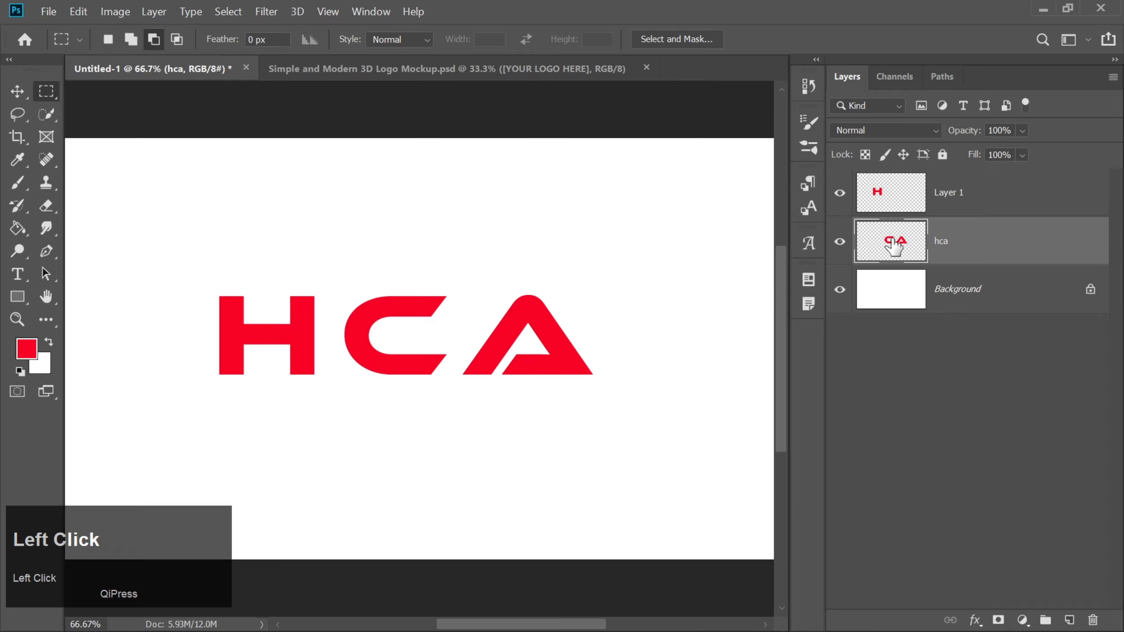
{"action": "left_click_drag", "start_coordinate": [346, 275], "coordinate": [433, 374]}
{"action": "key", "text": "ctrl+d"}
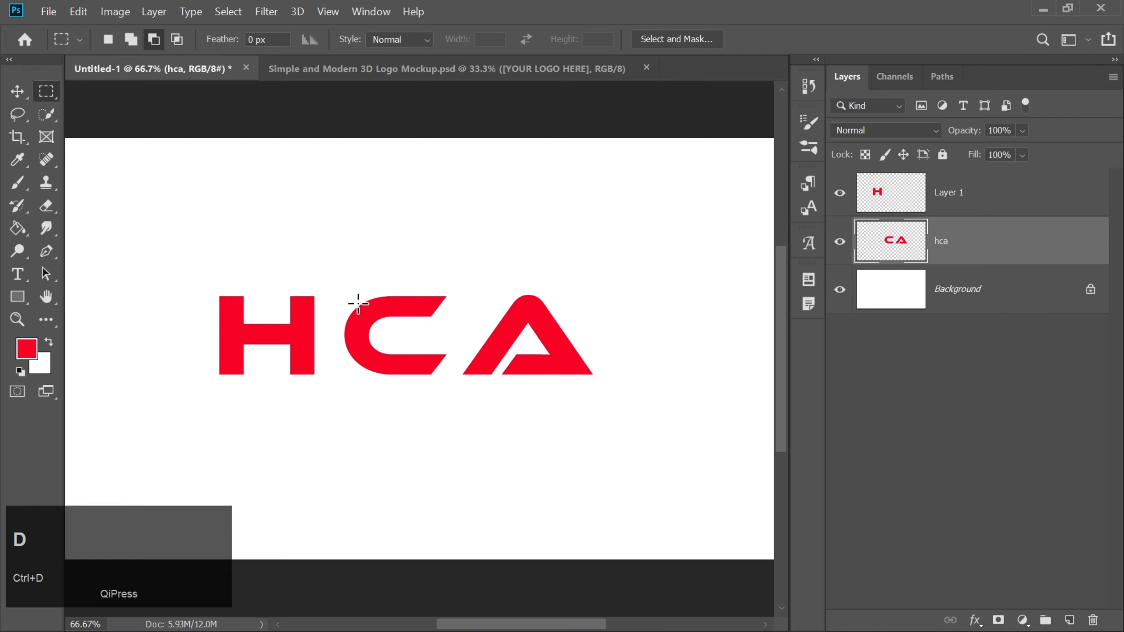
{"action": "left_click_drag", "start_coordinate": [336, 283], "coordinate": [459, 398]}
{"action": "right_click", "coordinate": [416, 335]}
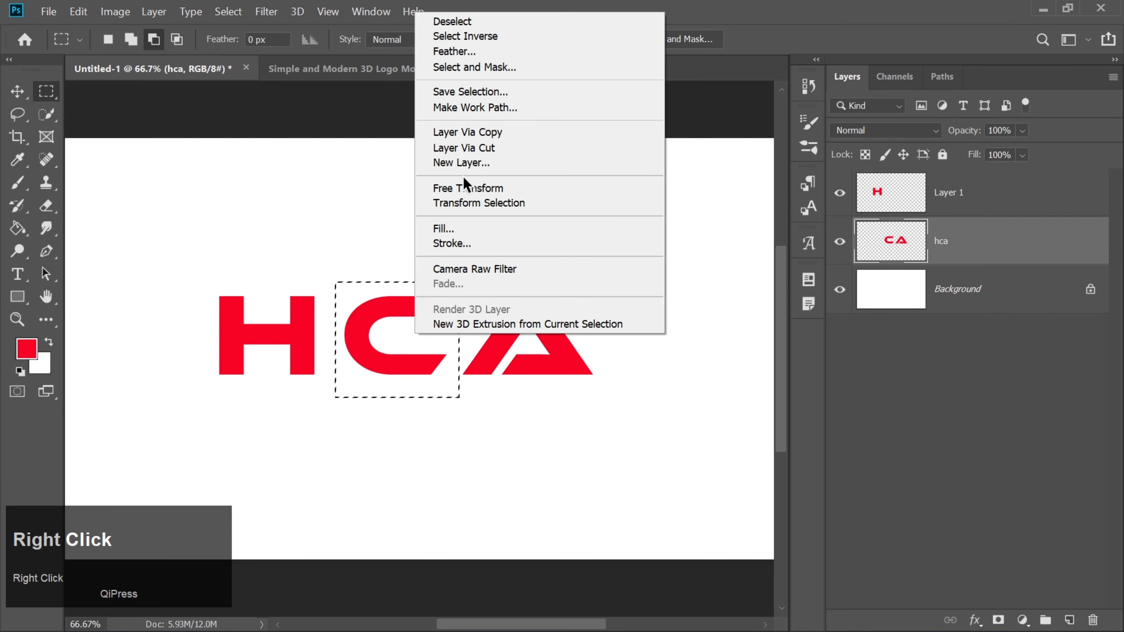
{"action": "left_click", "coordinate": [468, 149]}
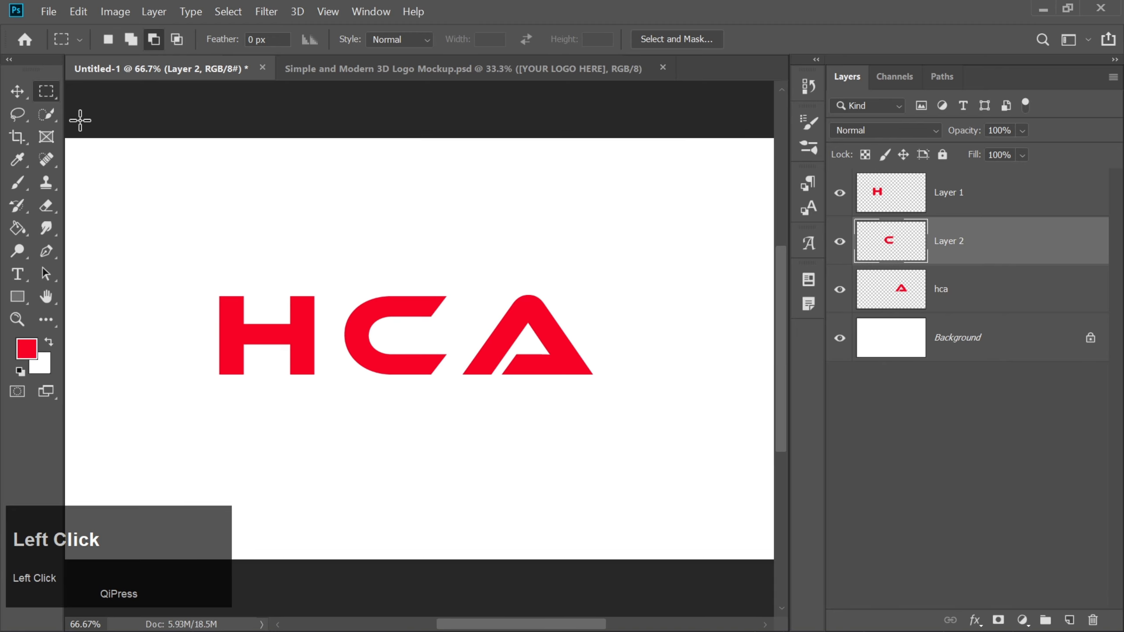
Step: Move the C horizontally toward the H until its curve overlaps the H's vertical stem
{"action": "left_click", "coordinate": [16, 92]}
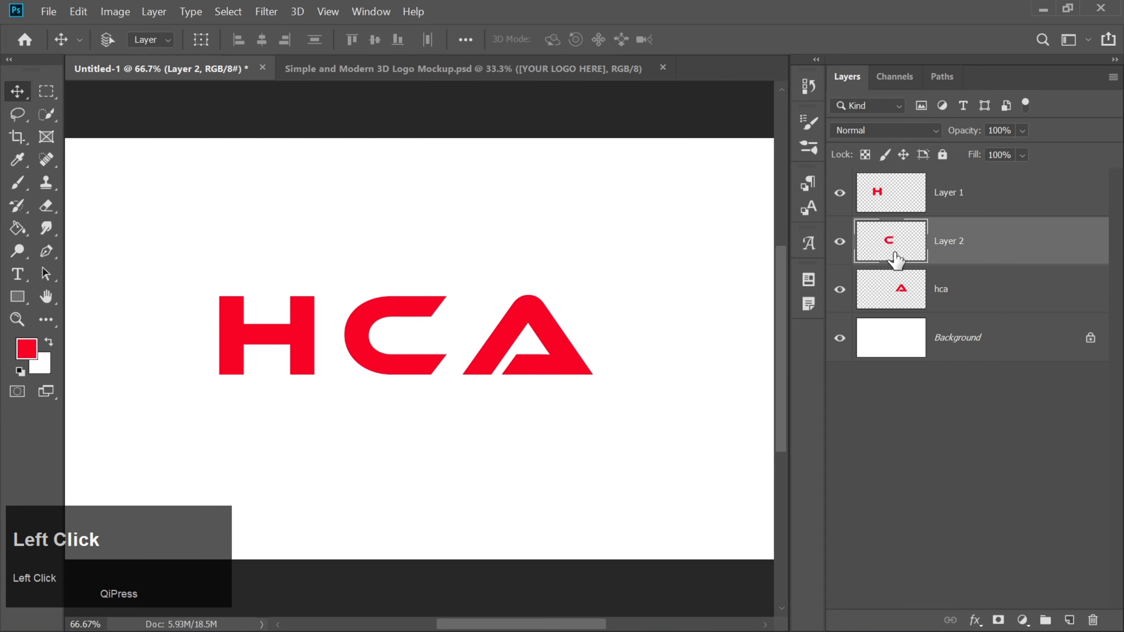
{"action": "key", "text": "Left"}
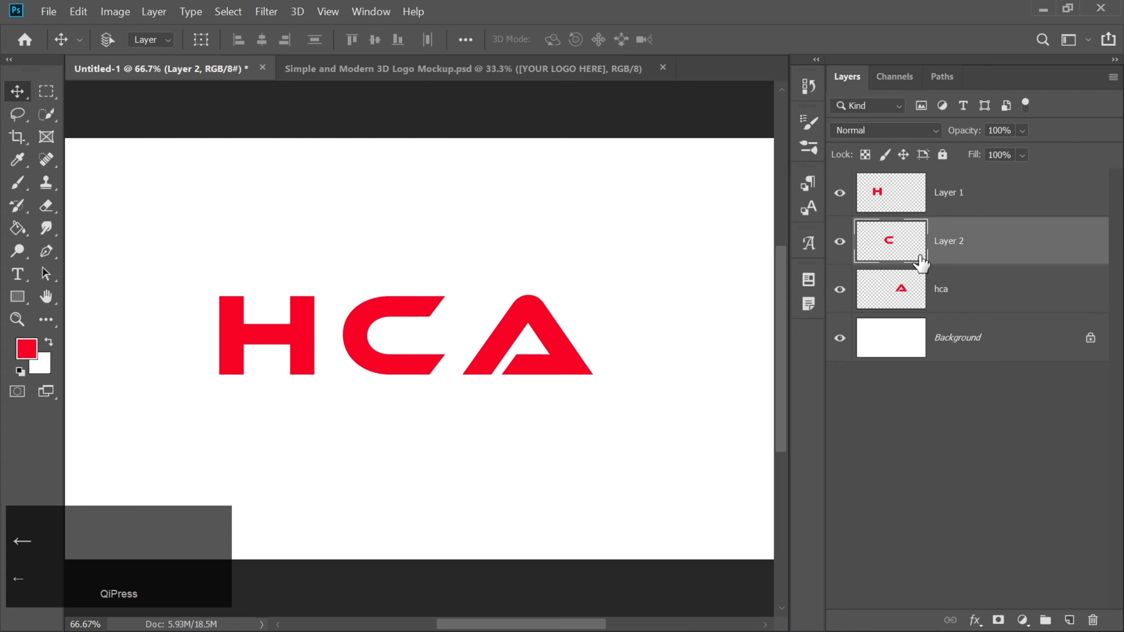
{"action": "key", "text": "Left"}
{"action": "key", "text": "Left"}
{"action": "key", "text": "Left"}
{"action": "key", "text": "Left"}
{"action": "key", "text": "Left"}
{"action": "key", "text": "Left"}
{"action": "key", "text": "Left"}
{"action": "key", "text": "Left"}
{"action": "key", "text": "Left"}
{"action": "key", "text": "Left"}
{"action": "key", "text": "Left"}
{"action": "key", "text": "Left"}
{"action": "key", "text": "Left"}
{"action": "key", "text": "Left"}
{"action": "key", "text": "Left"}
{"action": "key", "text": "Left"}
{"action": "key", "text": "Left"}
{"action": "key", "text": "Left"}
{"action": "key", "text": "Left"}
{"action": "key", "text": "Left"}
{"action": "key", "text": "Left"}
{"action": "key", "text": "Left"}
{"action": "key", "text": "Left"}
{"action": "key", "text": "Left"}
{"action": "key", "text": "Left"}
{"action": "key", "text": "Left"}
{"action": "key", "text": "Left"}
{"action": "key", "text": "Left"}
{"action": "key", "text": "Left"}
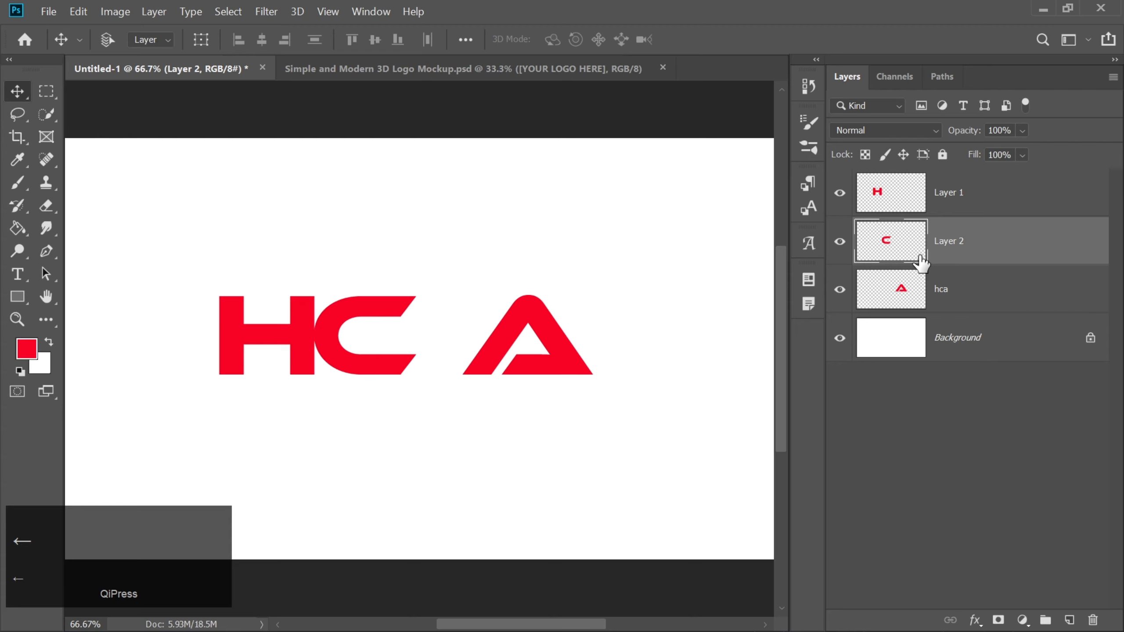
{"action": "key", "text": "Left"}
{"action": "key", "text": "Left"}
{"action": "key", "text": "Left"}
{"action": "key", "text": "Left"}
{"action": "key", "text": "Left"}
{"action": "key", "text": "Left"}
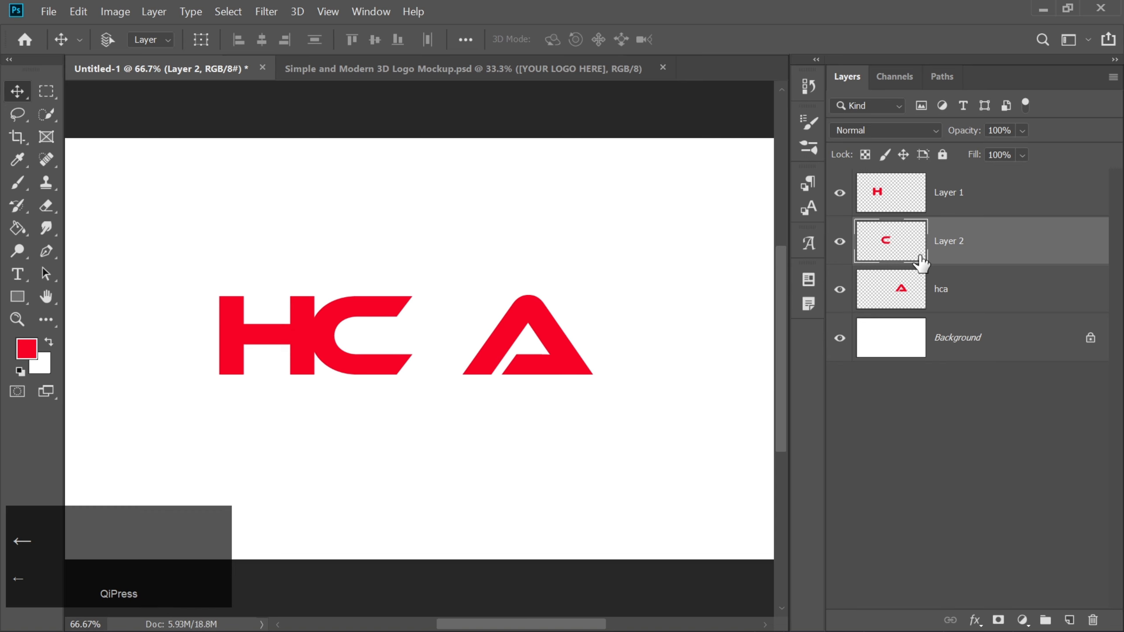
Step: Move the A on the hca layer horizontally until it joins the lower arm of the C
{"action": "left_click", "coordinate": [894, 293]}
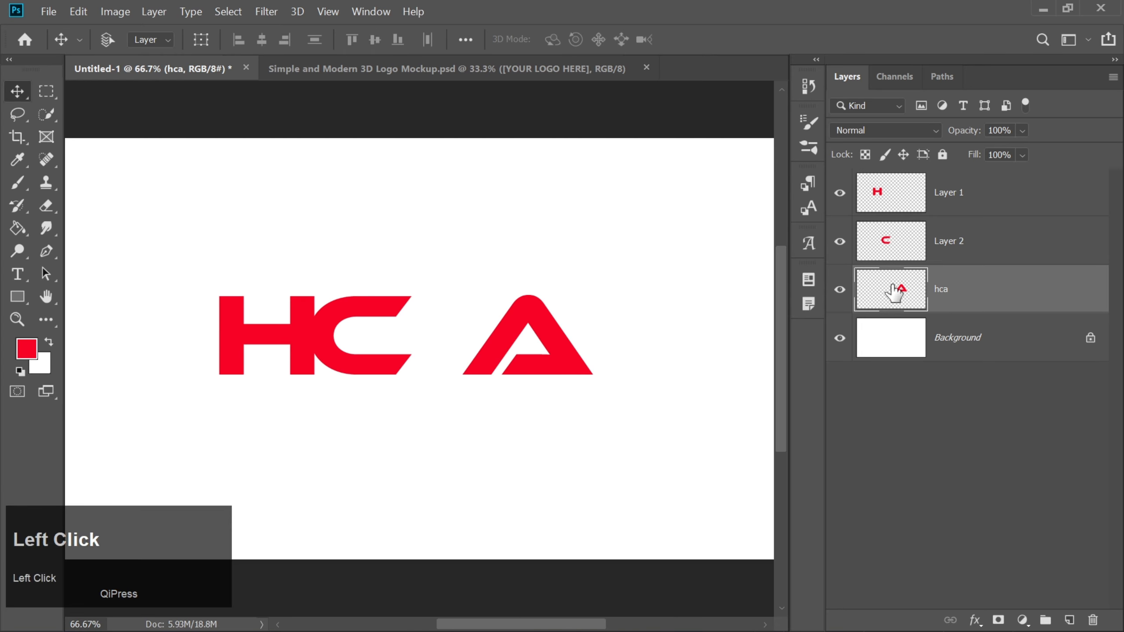
{"action": "key", "text": "Left"}
{"action": "key", "text": "Left"}
{"action": "key", "text": "Left"}
{"action": "key", "text": "Left"}
{"action": "key", "text": "Left"}
{"action": "key", "text": "Left"}
{"action": "key", "text": "Left"}
{"action": "key", "text": "Left"}
{"action": "key", "text": "Left"}
{"action": "key", "text": "Left"}
{"action": "key", "text": "Left"}
{"action": "key", "text": "Left"}
{"action": "key", "text": "Left"}
{"action": "key", "text": "Left"}
{"action": "key", "text": "Left"}
{"action": "key", "text": "Left"}
{"action": "key", "text": "Left"}
{"action": "key", "text": "Left"}
{"action": "key", "text": "Left"}
{"action": "key", "text": "Left"}
{"action": "key", "text": "Left"}
{"action": "key", "text": "Left"}
{"action": "key", "text": "Left"}
{"action": "key", "text": "Left"}
{"action": "key", "text": "Left"}
{"action": "key", "text": "Left"}
{"action": "key", "text": "Left"}
{"action": "key", "text": "Left"}
{"action": "key", "text": "Left"}
{"action": "key", "text": "Left"}
{"action": "key", "text": "Left"}
{"action": "key", "text": "Left"}
{"action": "key", "text": "Left"}
{"action": "key", "text": "Left"}
{"action": "key", "text": "Left"}
{"action": "key", "text": "Left"}
{"action": "key", "text": "Left"}
{"action": "key", "text": "Left"}
{"action": "key", "text": "Left"}
{"action": "key", "text": "Left"}
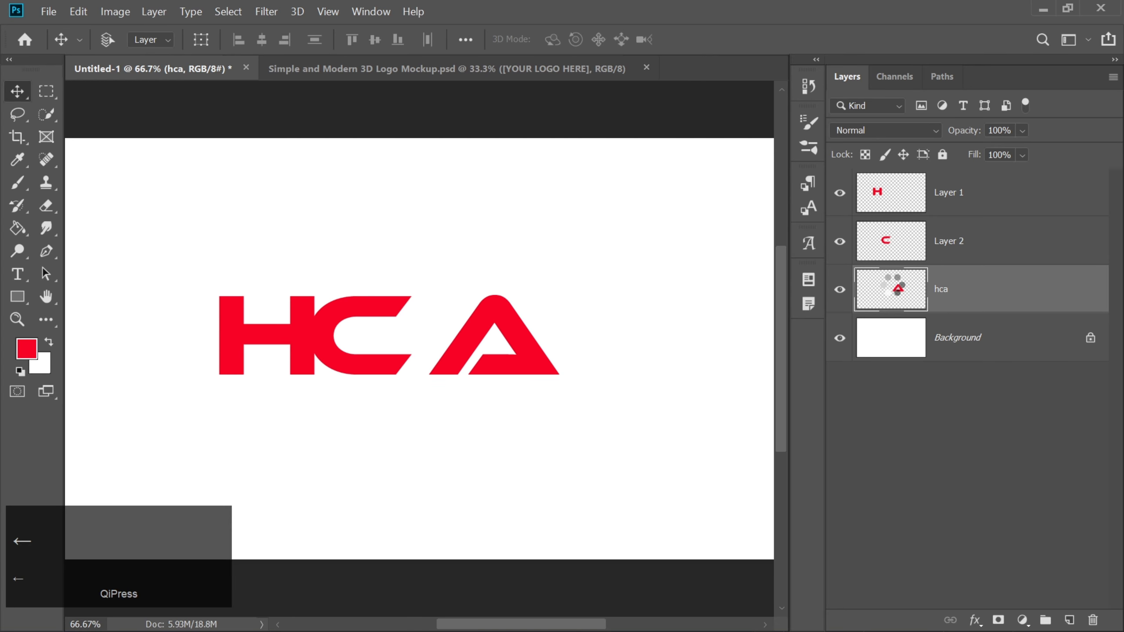
{"action": "key", "text": "Left"}
{"action": "key", "text": "Left"}
{"action": "key", "text": "Left"}
{"action": "key", "text": "Left"}
{"action": "key", "text": "Left"}
{"action": "key", "text": "Left"}
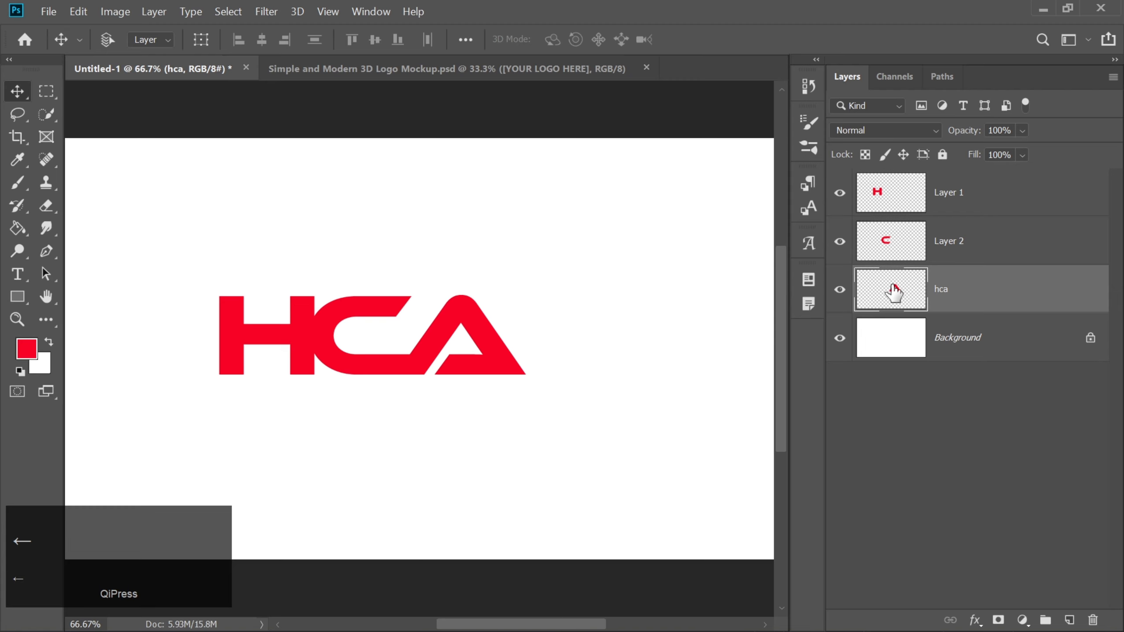
Step: Draw a rectangle shape about 174 × 202 px above the C's layer, from the H's edge across the C at full letter height
{"action": "key", "text": "ctrl+="}
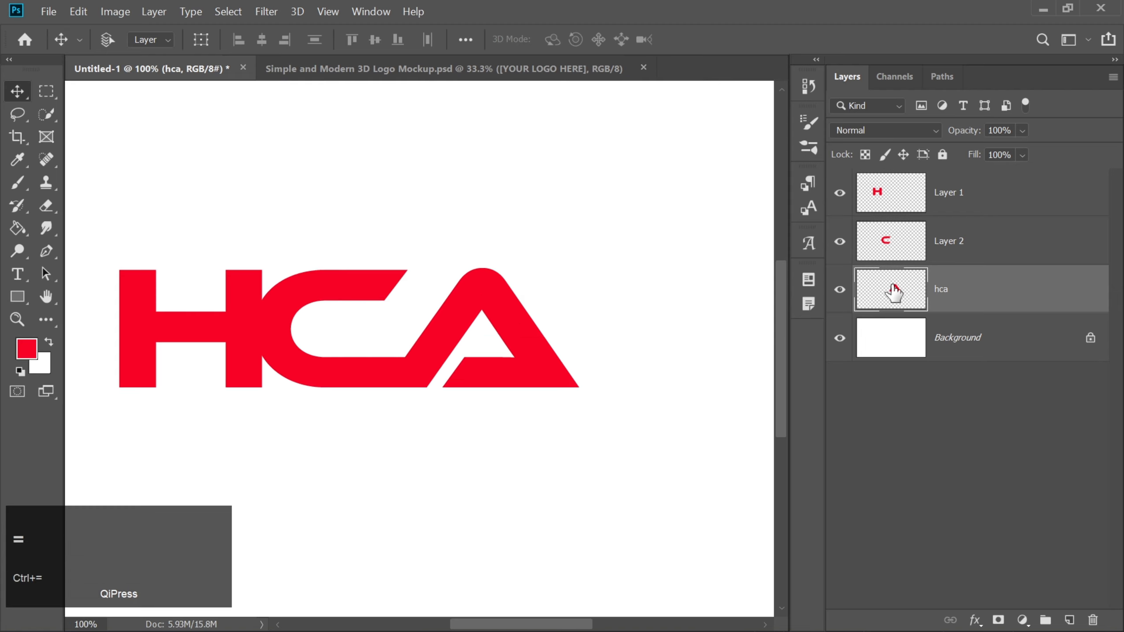
{"action": "left_click_drag", "start_coordinate": [581, 624], "coordinate": [560, 624]}
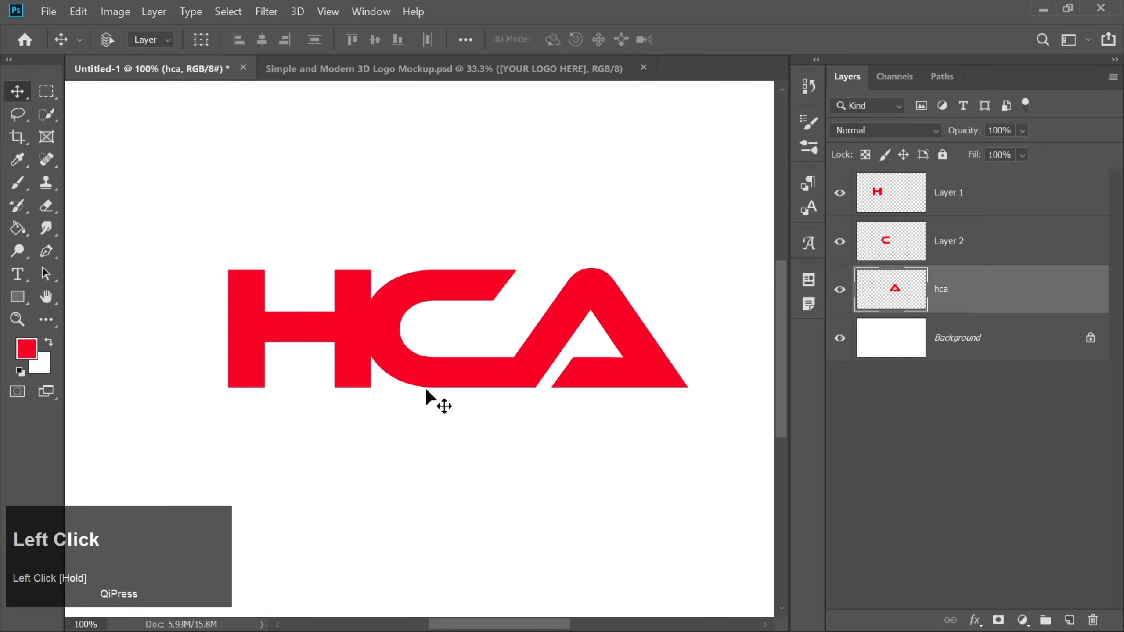
{"action": "left_click", "coordinate": [14, 301]}
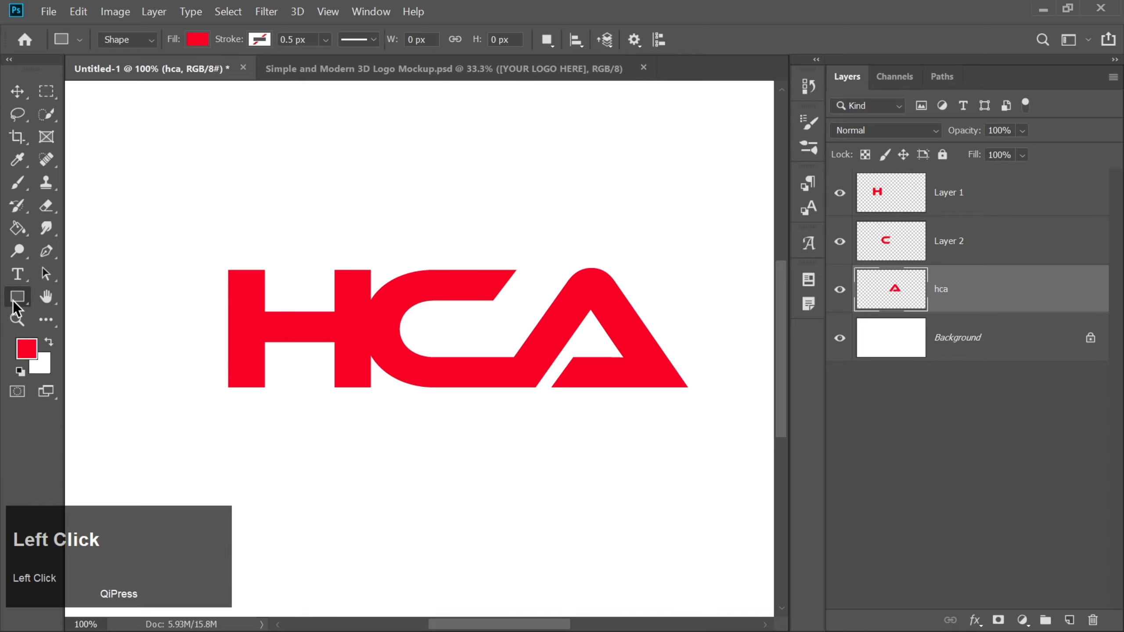
{"action": "left_click", "coordinate": [888, 252]}
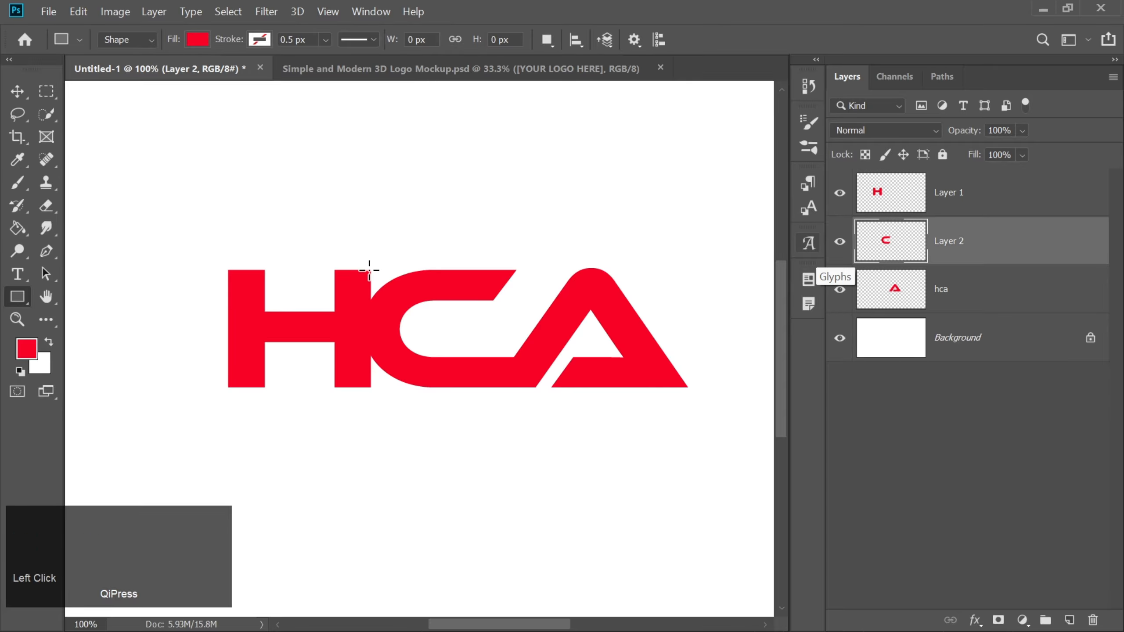
{"action": "left_click_drag", "start_coordinate": [370, 269], "coordinate": [470, 388]}
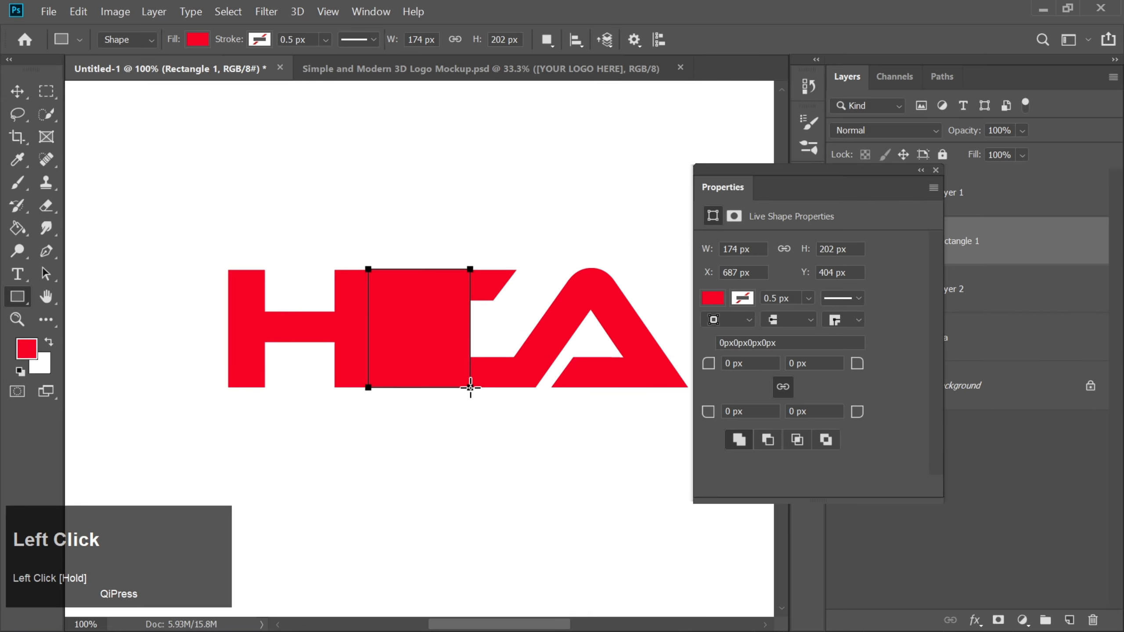
Step: Change the rectangle's fill colour to cyan
{"action": "left_click", "coordinate": [712, 299]}
{"action": "left_click", "coordinate": [764, 410]}
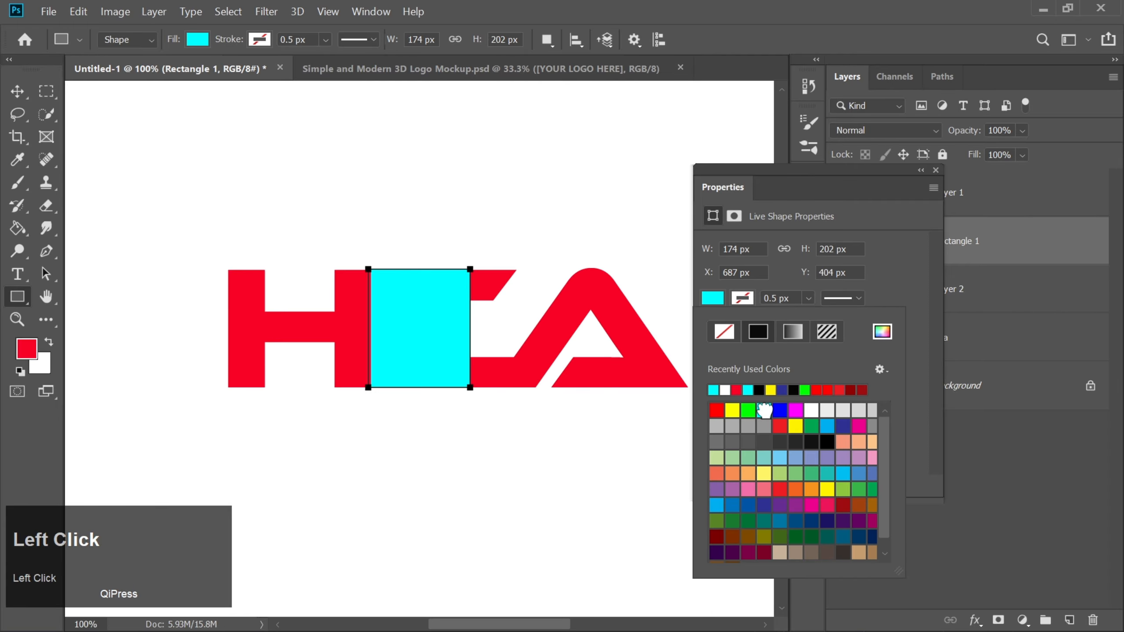
{"action": "left_click", "coordinate": [718, 302]}
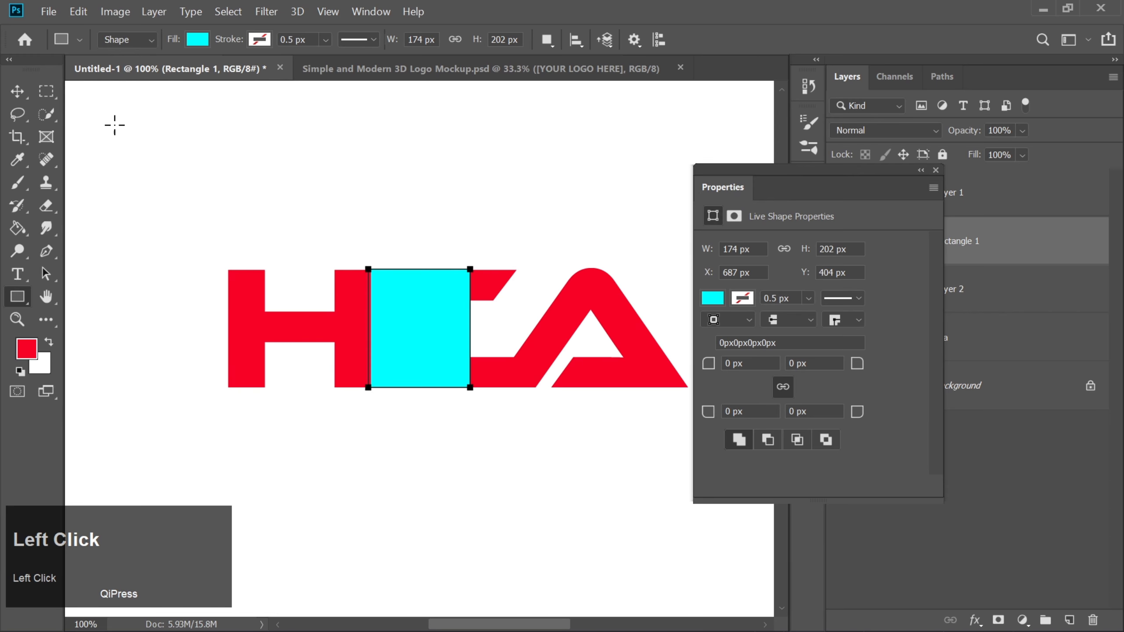
Step: Nudge the cyan rectangle down slightly and transform its height so it aligns with the upper and lower edges of the letters
{"action": "left_click", "coordinate": [17, 91]}
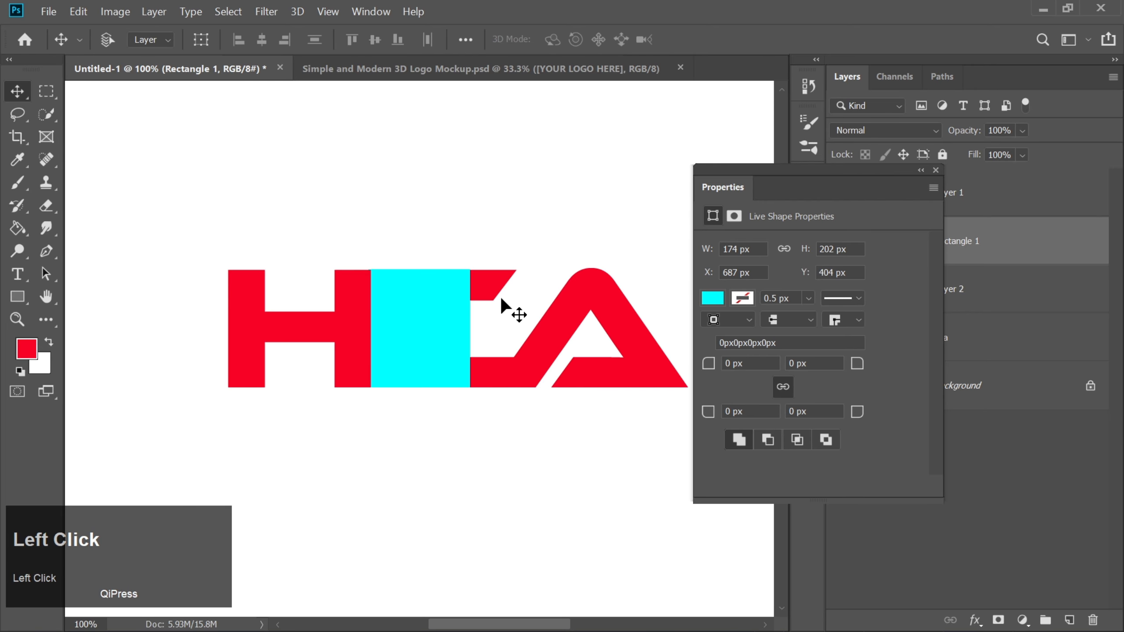
{"action": "left_click", "coordinate": [937, 172]}
{"action": "key", "text": "ctrl+equal"}
{"action": "key", "text": "ctrl+equal"}
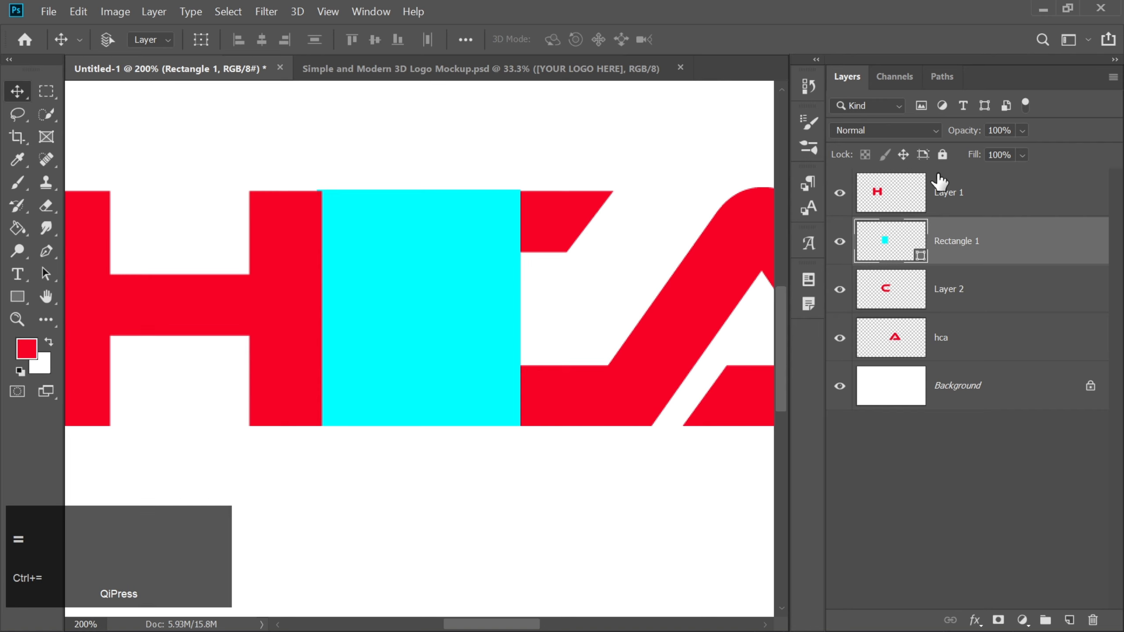
{"action": "key", "text": "Down"}
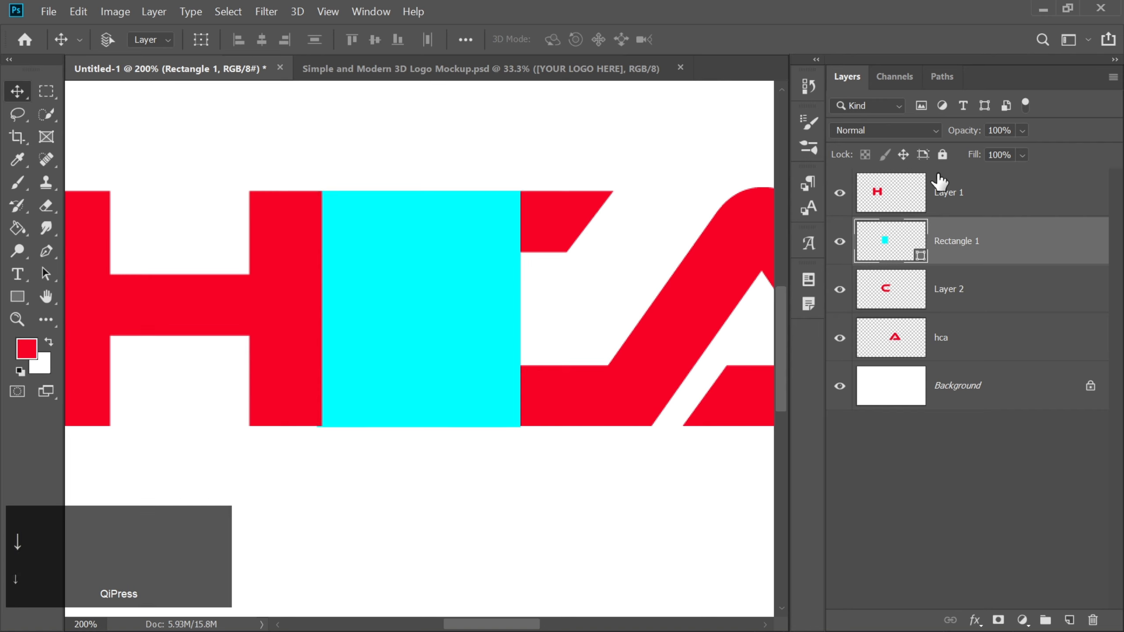
{"action": "key", "text": "ctrl+t"}
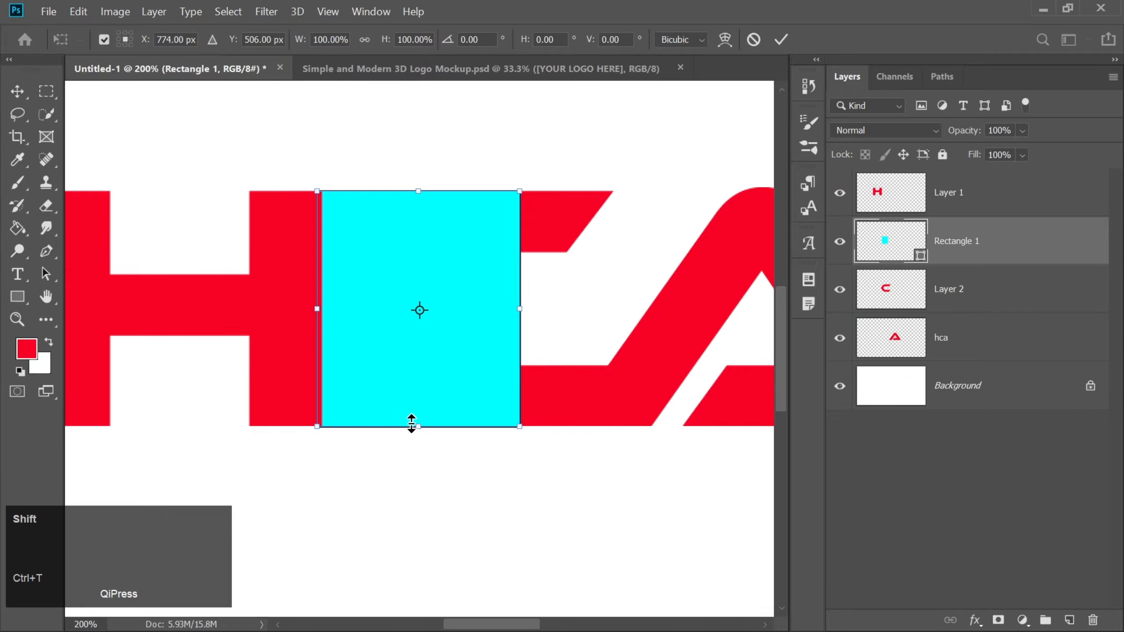
{"action": "left_click_drag", "start_coordinate": [415, 426], "coordinate": [414, 426]}
{"action": "key", "text": "Return"}
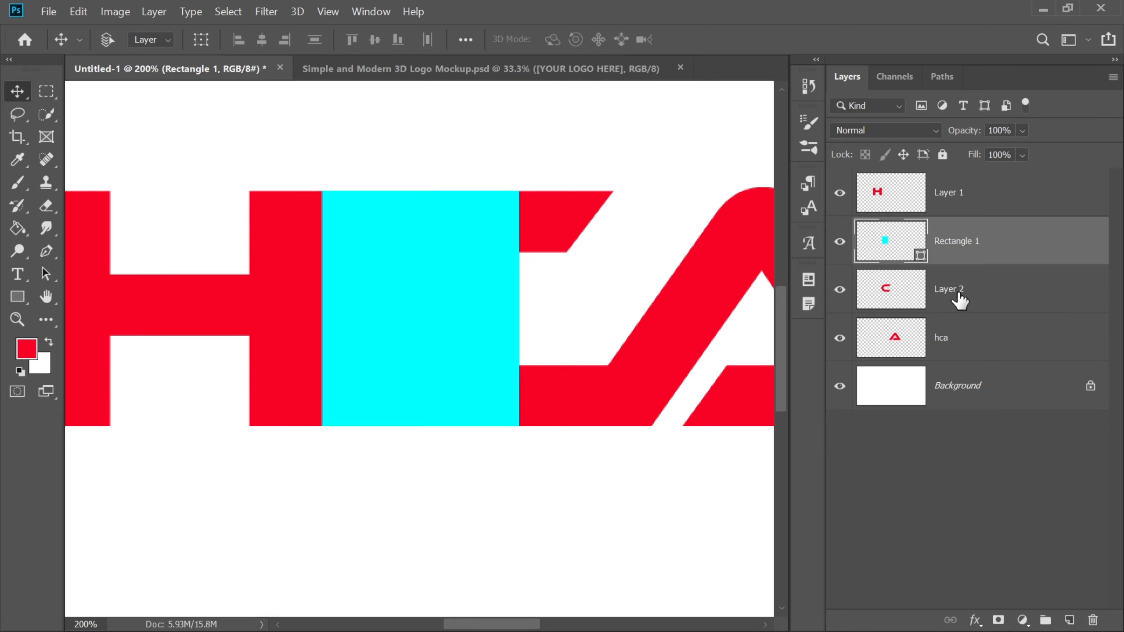
Step: Place the Rectangle 1 layer beneath the C's layer and duplicate the C's layer
{"action": "left_click_drag", "start_coordinate": [958, 250], "coordinate": [952, 315]}
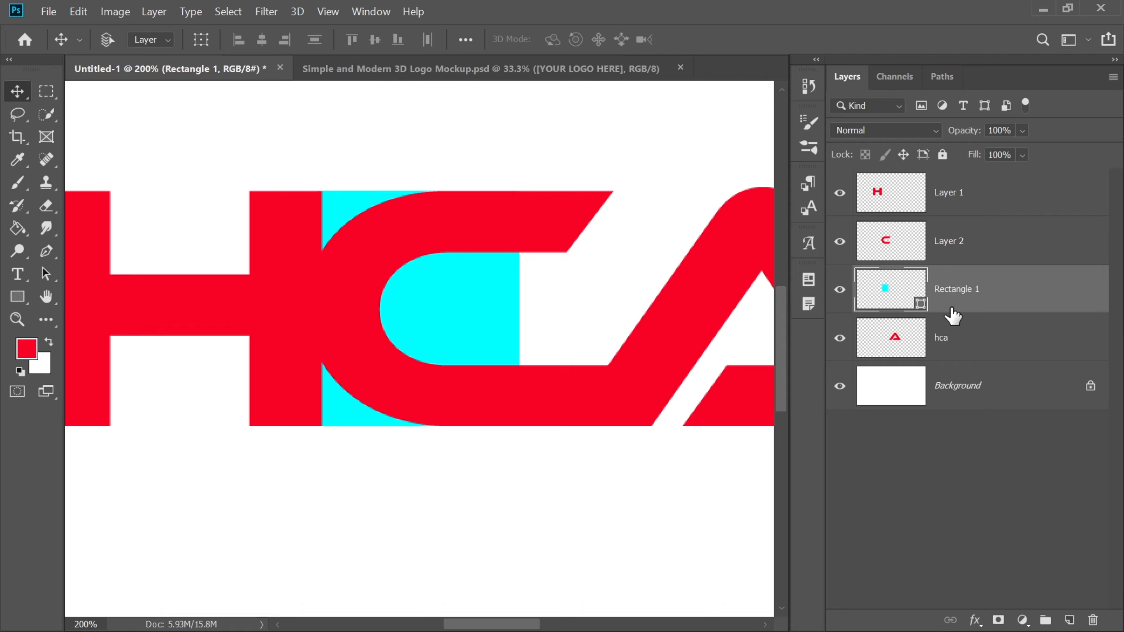
{"action": "left_click", "coordinate": [950, 257]}
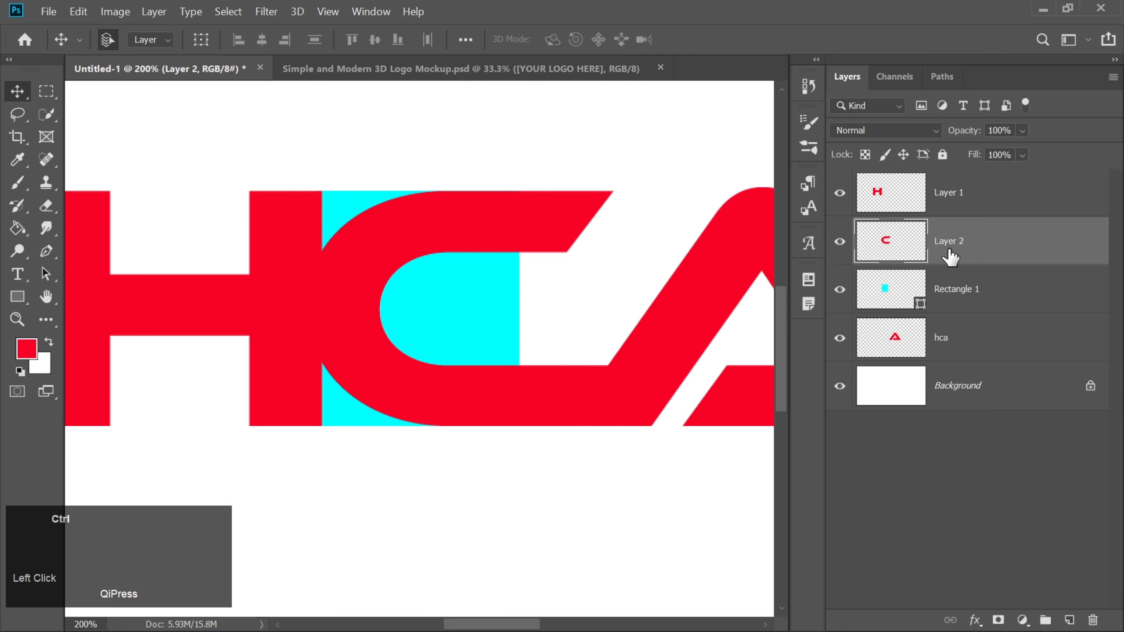
{"action": "key", "text": "ctrl+j"}
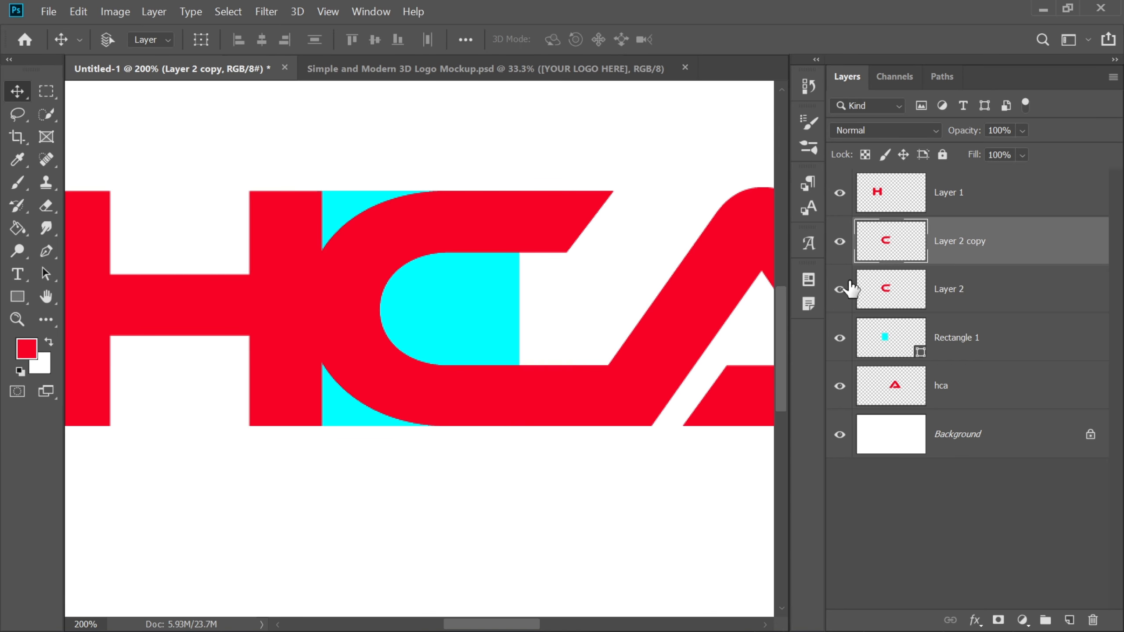
Step: Select the C on the duplicated layer with Quick Selection and expand the selection by 10 pixels
{"action": "left_click", "coordinate": [46, 114]}
{"action": "left_click", "coordinate": [421, 222]}
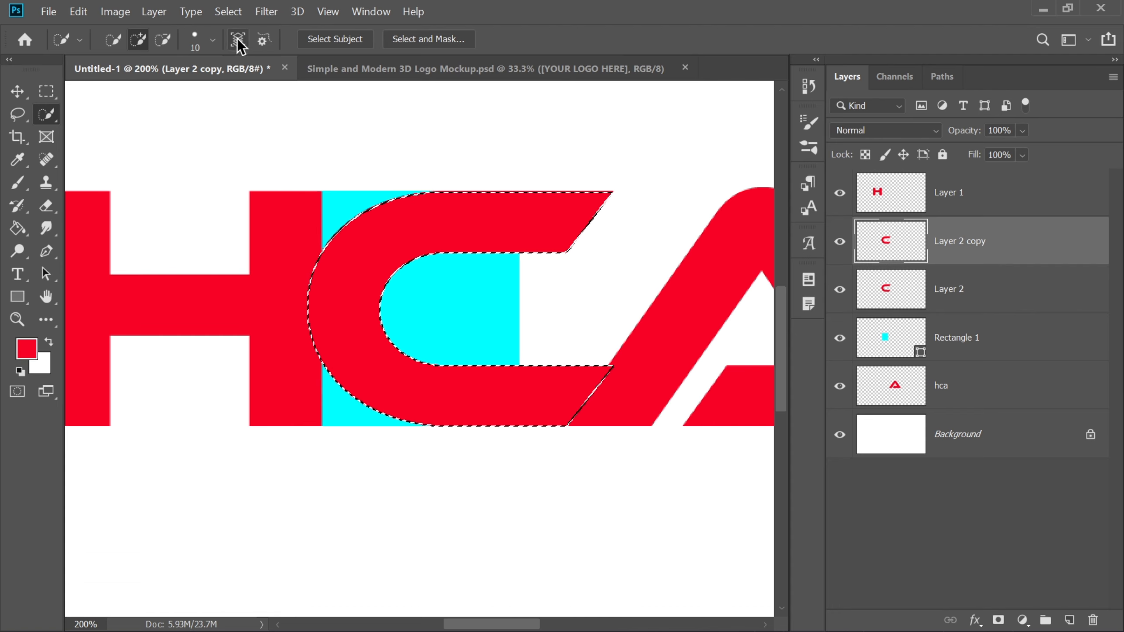
{"action": "left_click", "coordinate": [229, 12]}
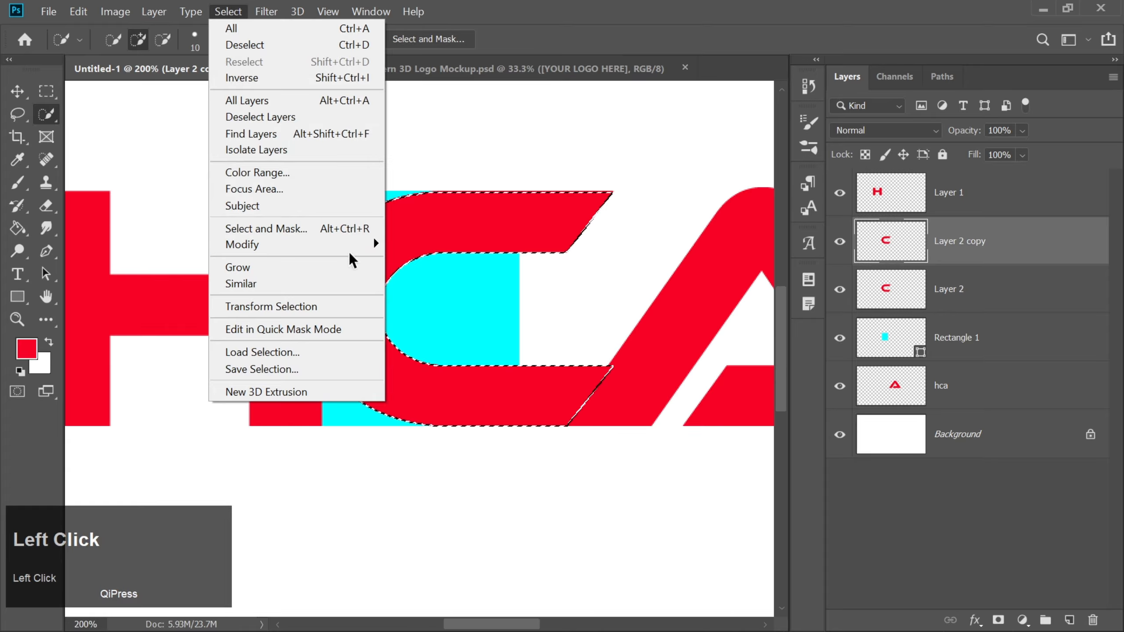
{"action": "mouse_move", "coordinate": [353, 246]}
{"action": "left_click", "coordinate": [406, 278]}
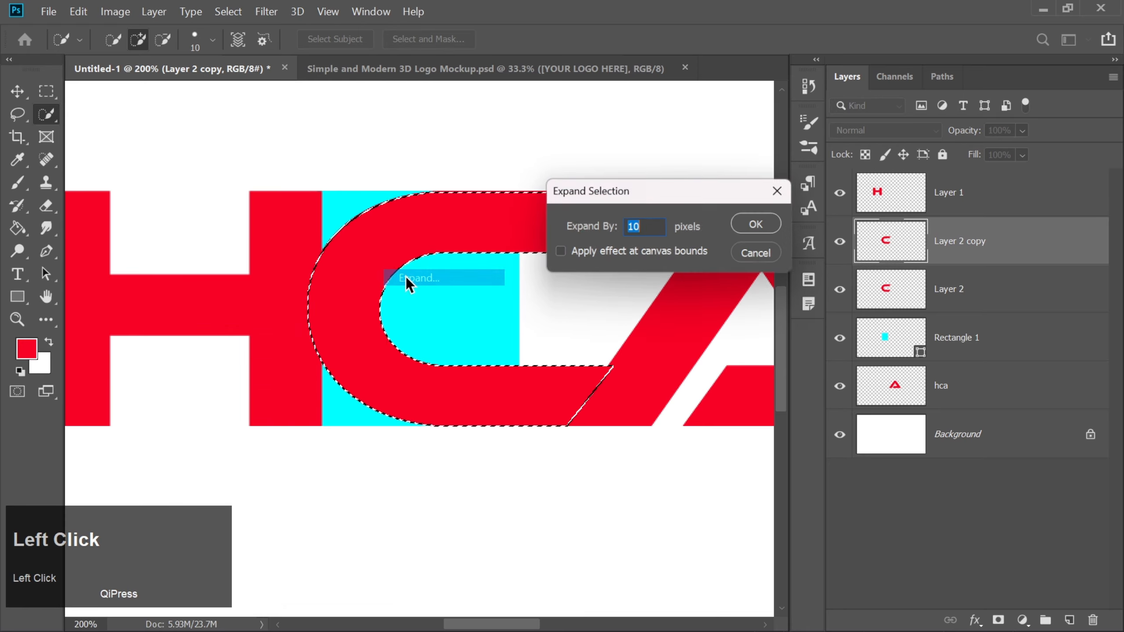
{"action": "key", "text": "Return"}
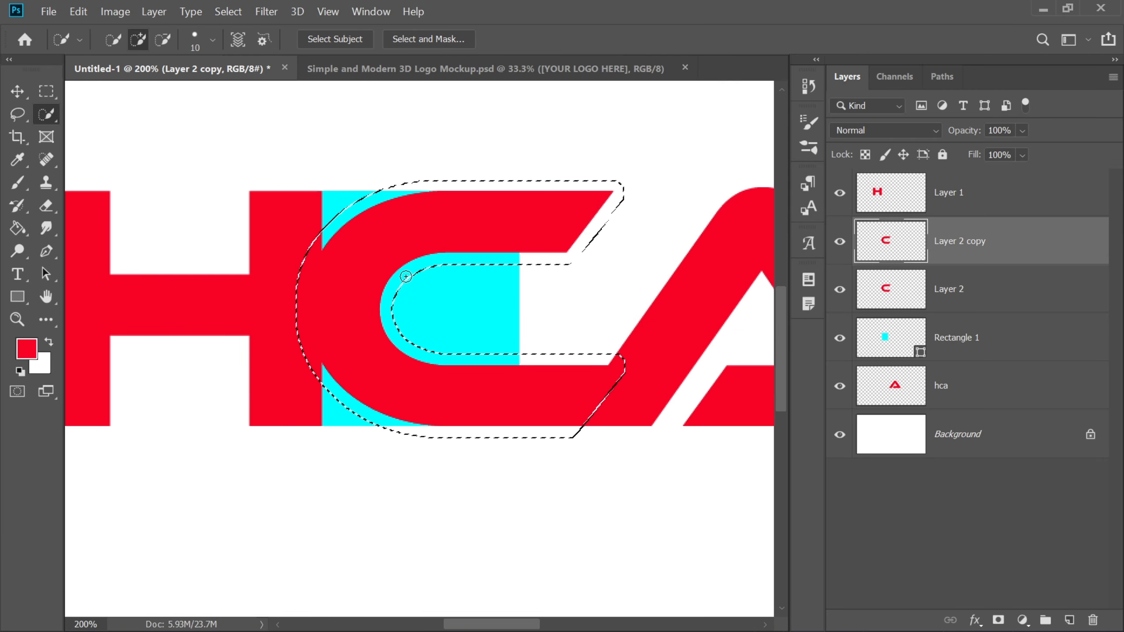
Step: Hide both C layers, Layer 2 copy and Layer 2, and switch to the Eraser
{"action": "left_click", "coordinate": [840, 242]}
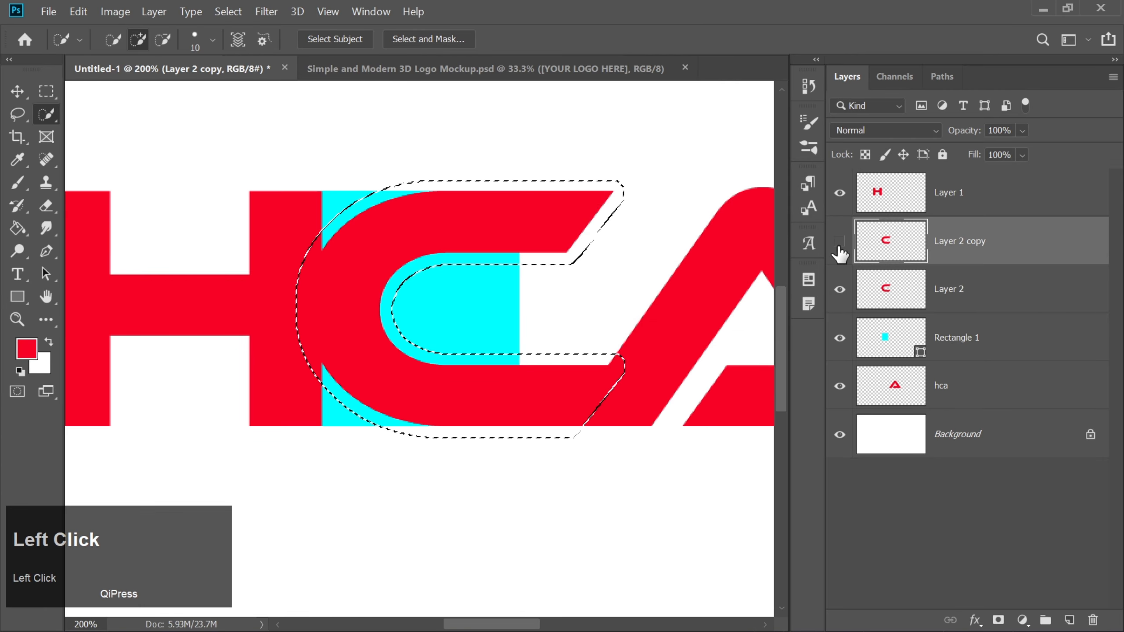
{"action": "left_click", "coordinate": [840, 289]}
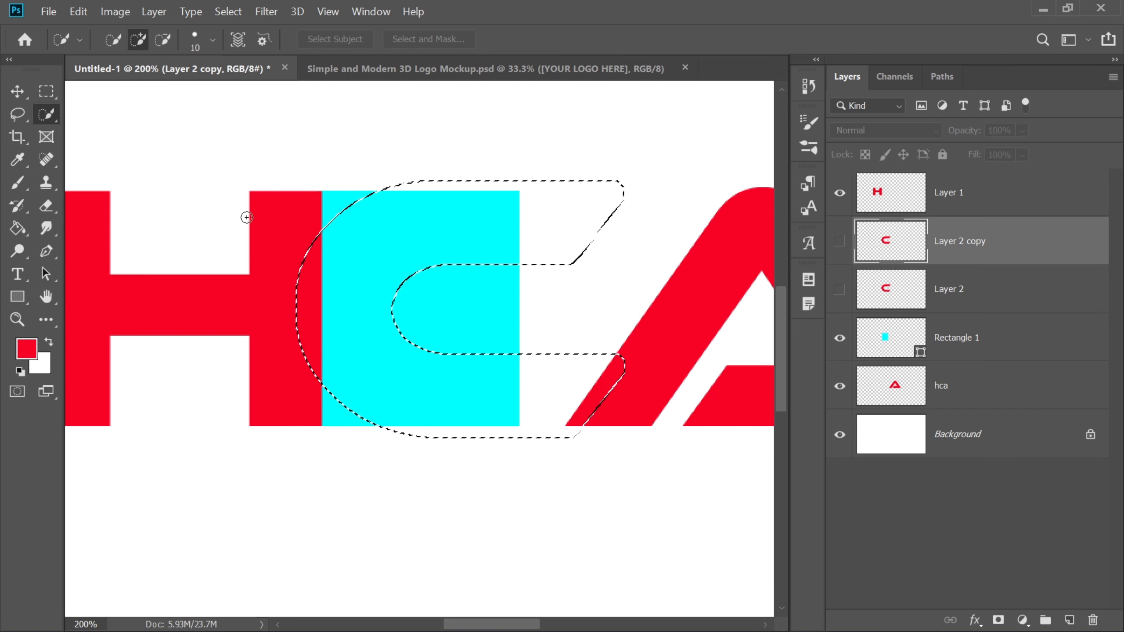
{"action": "left_click", "coordinate": [46, 205]}
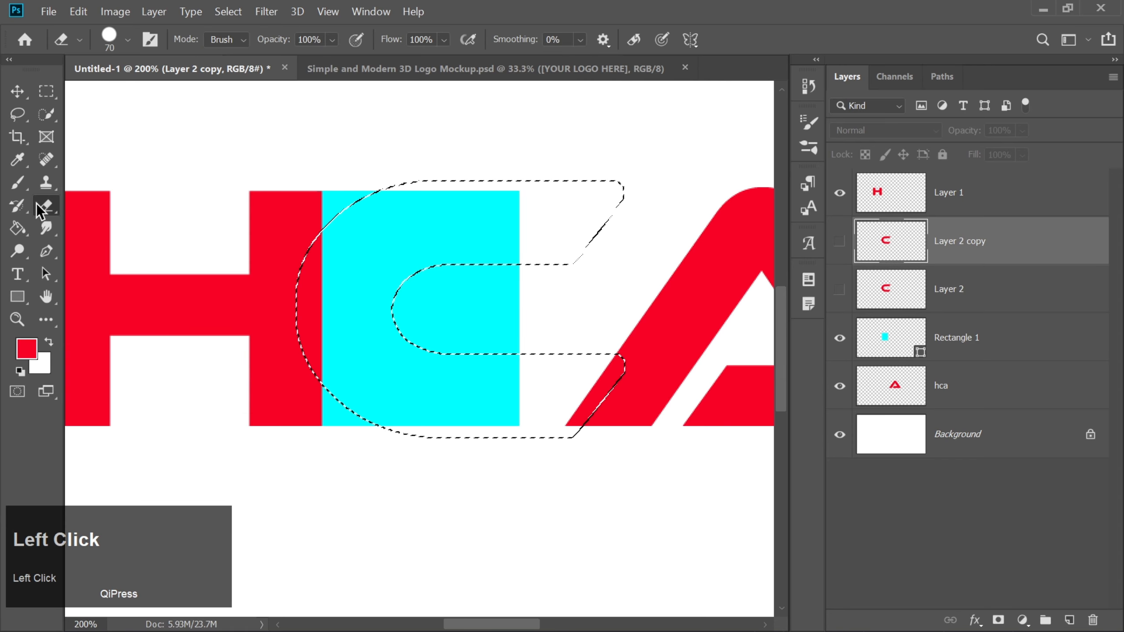
Step: Make Layer 2 the active, visible layer and erase its whole C inside the expanded selection
{"action": "left_click", "coordinate": [389, 263]}
{"action": "left_click", "coordinate": [550, 263]}
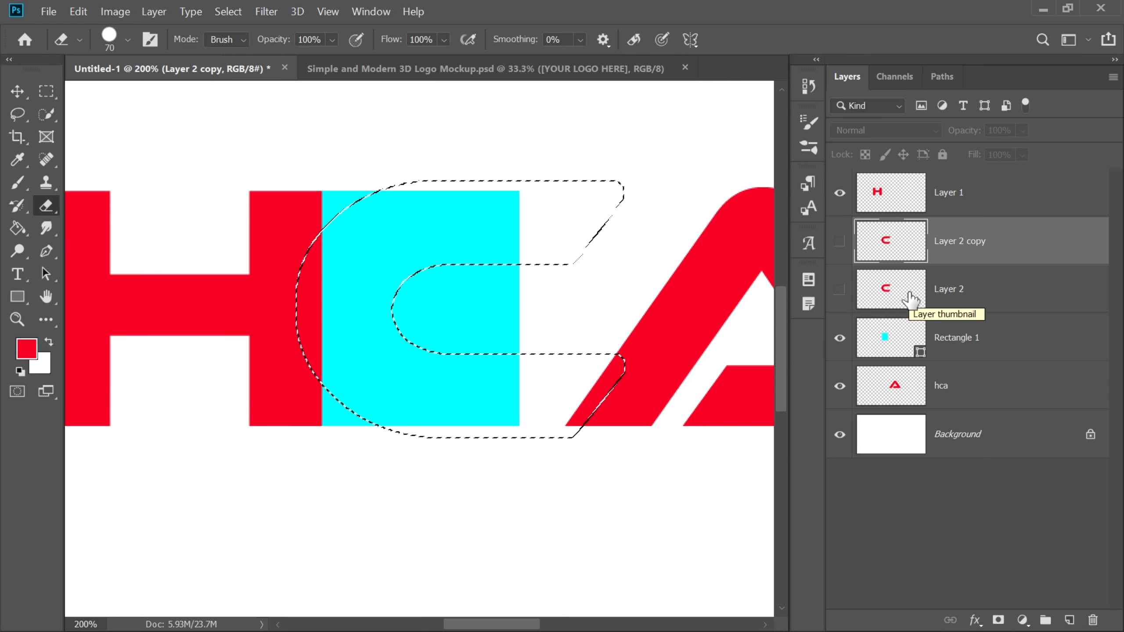
{"action": "left_click", "coordinate": [874, 294]}
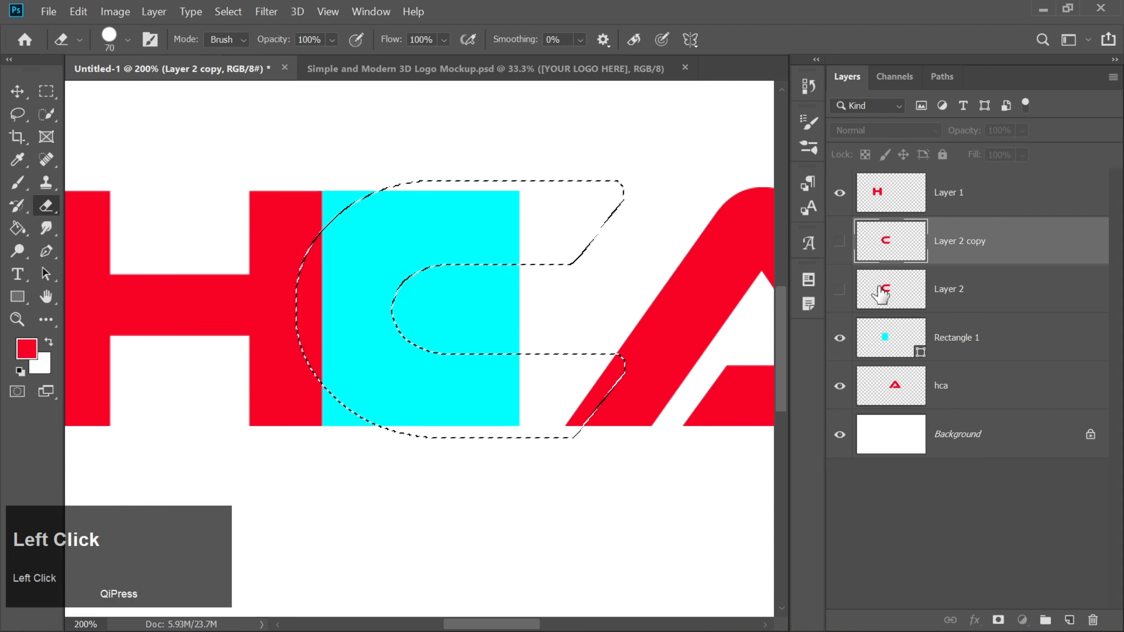
{"action": "left_click", "coordinate": [364, 285]}
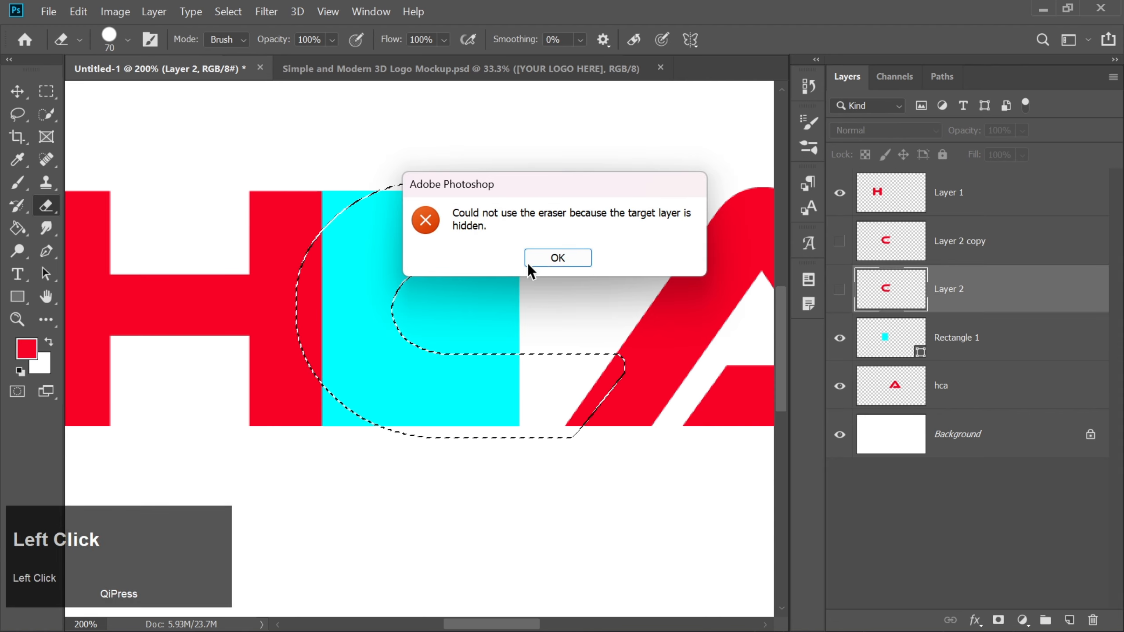
{"action": "left_click", "coordinate": [557, 259]}
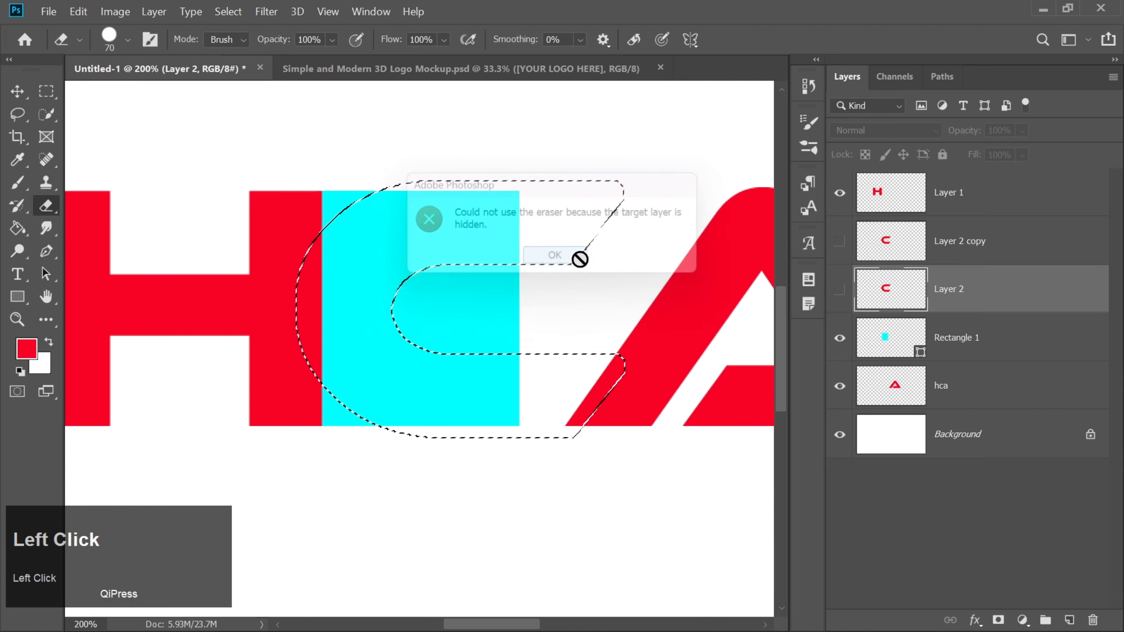
{"action": "left_click", "coordinate": [840, 291]}
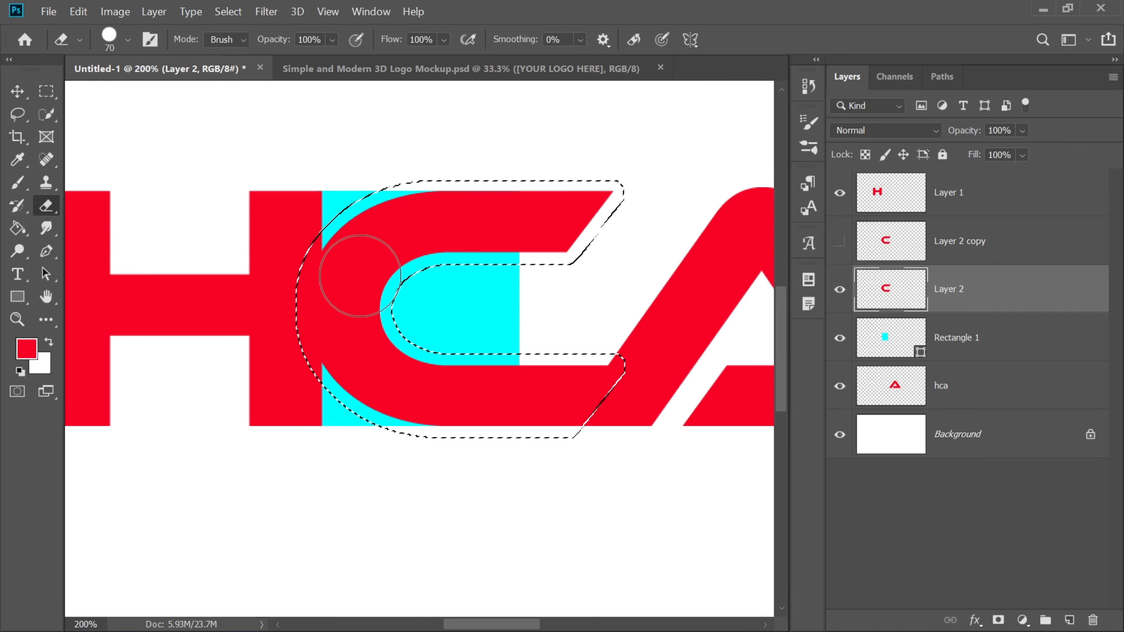
{"action": "left_click_drag", "start_coordinate": [360, 275], "coordinate": [521, 213]}
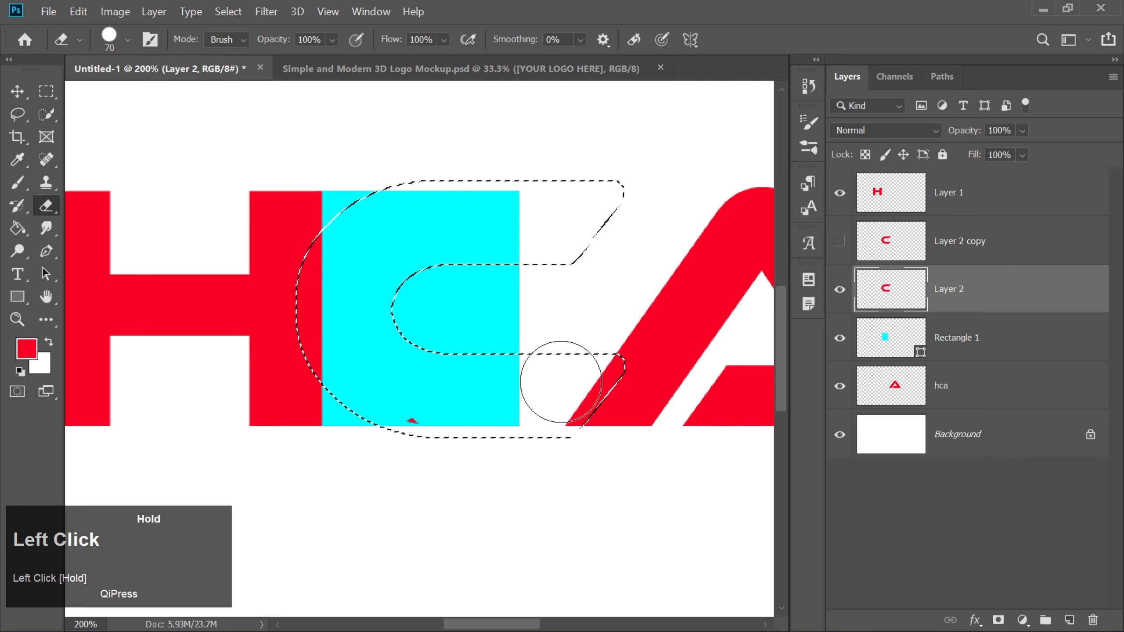
{"action": "left_click_drag", "start_coordinate": [411, 402], "coordinate": [414, 401]}
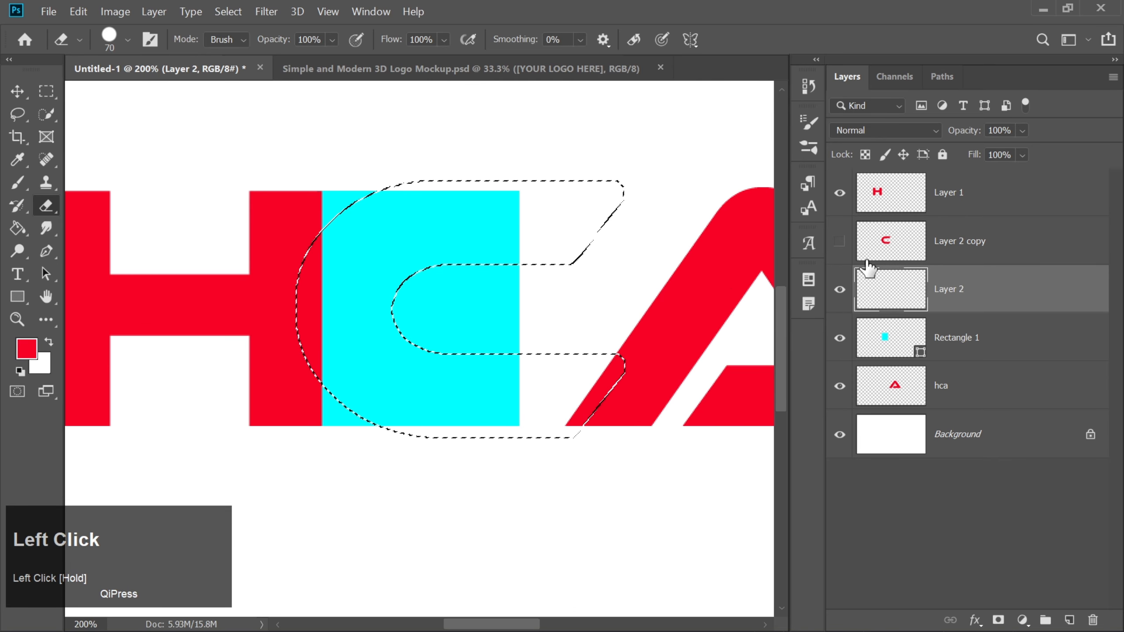
Step: Erase the H on Layer 1 and the rasterized Rectangle 1 wherever they fall inside the expanded C selection
{"action": "left_click", "coordinate": [893, 205]}
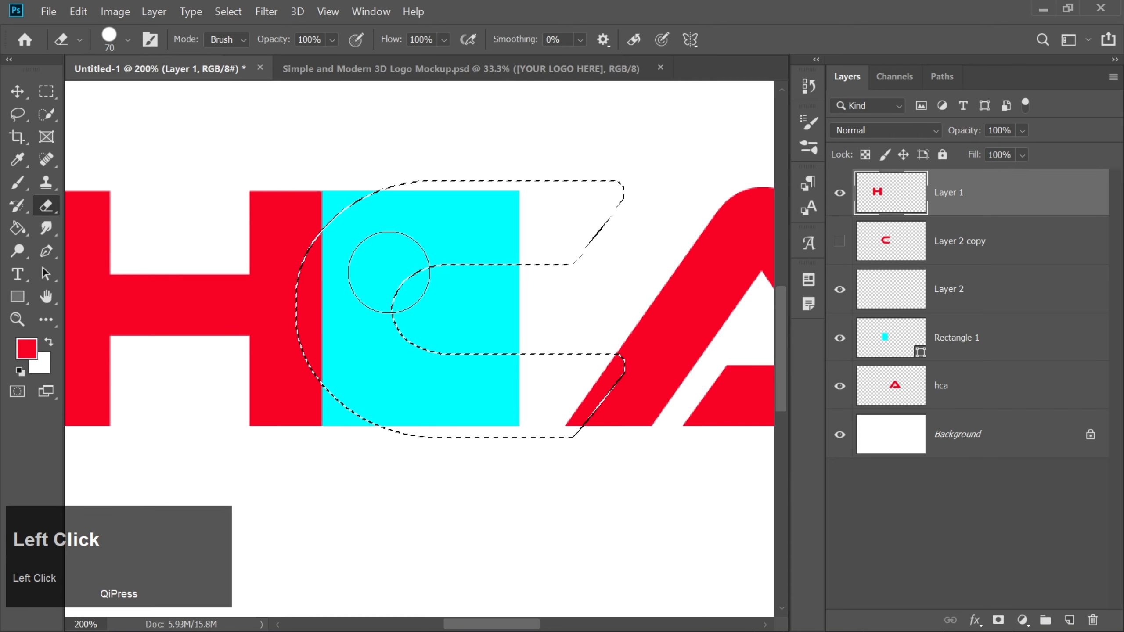
{"action": "left_click_drag", "start_coordinate": [332, 268], "coordinate": [352, 263]}
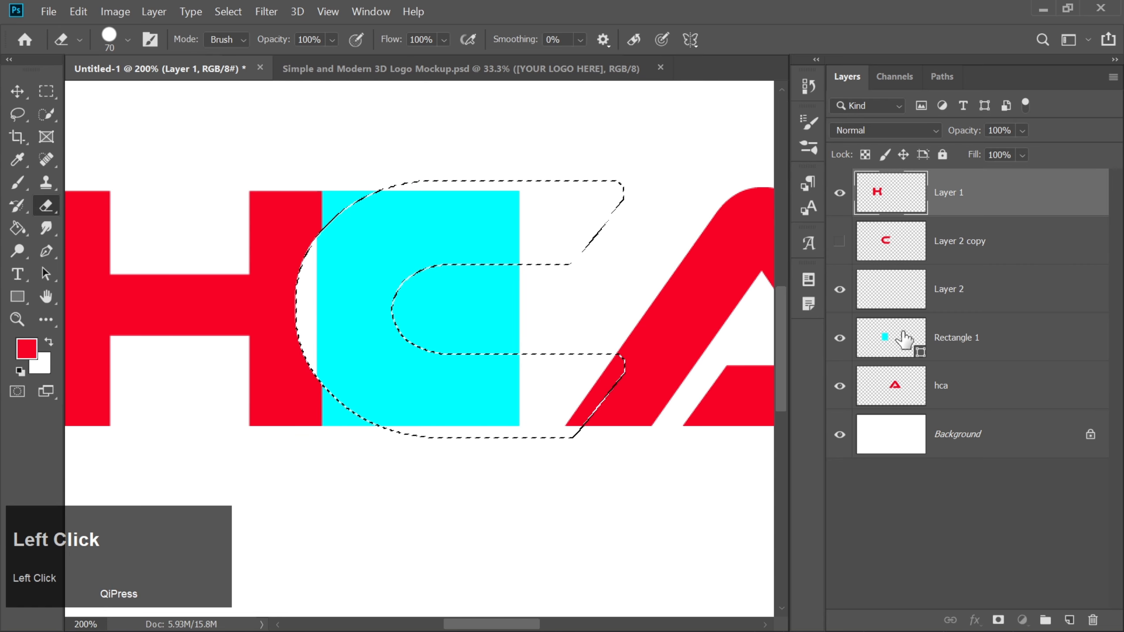
{"action": "left_click", "coordinate": [905, 340]}
{"action": "left_click", "coordinate": [458, 228]}
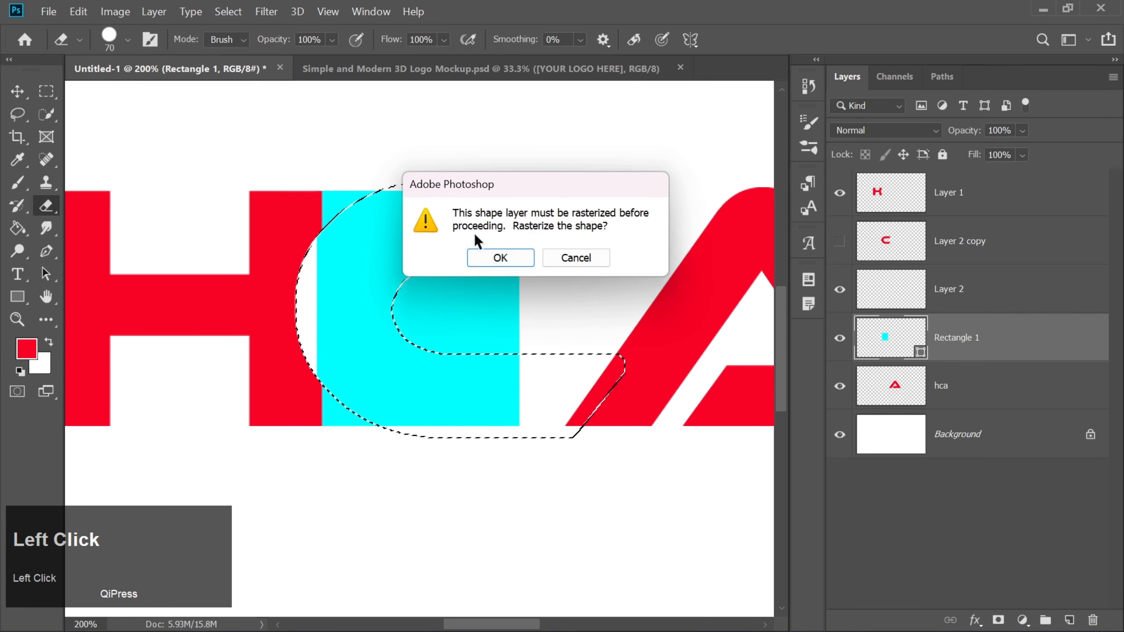
{"action": "left_click", "coordinate": [501, 258]}
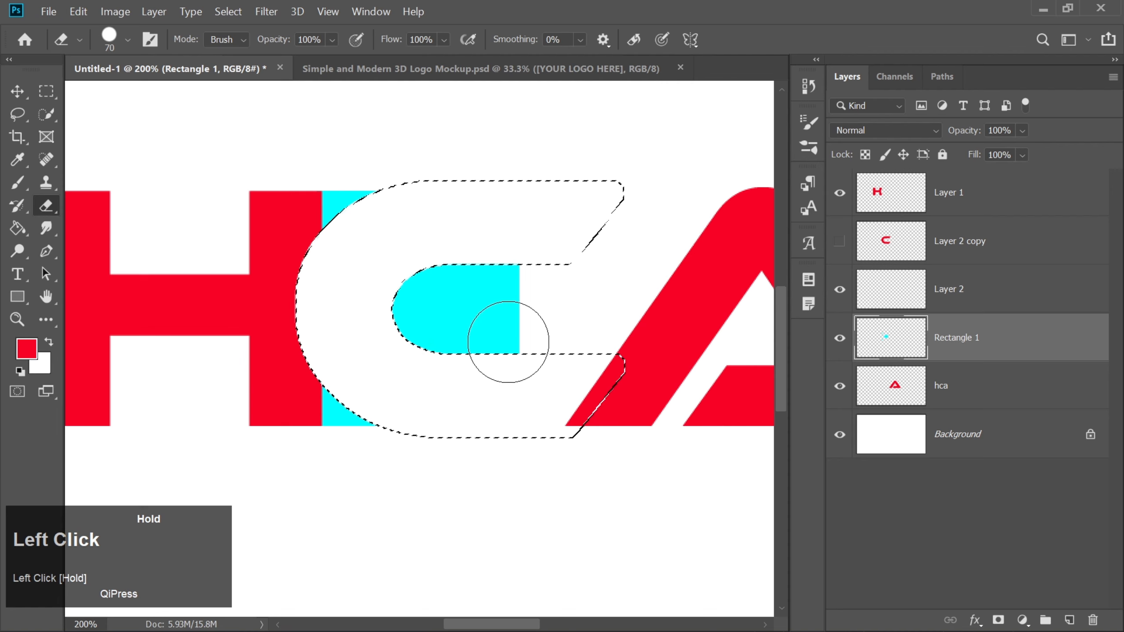
{"action": "left_click", "coordinate": [509, 342]}
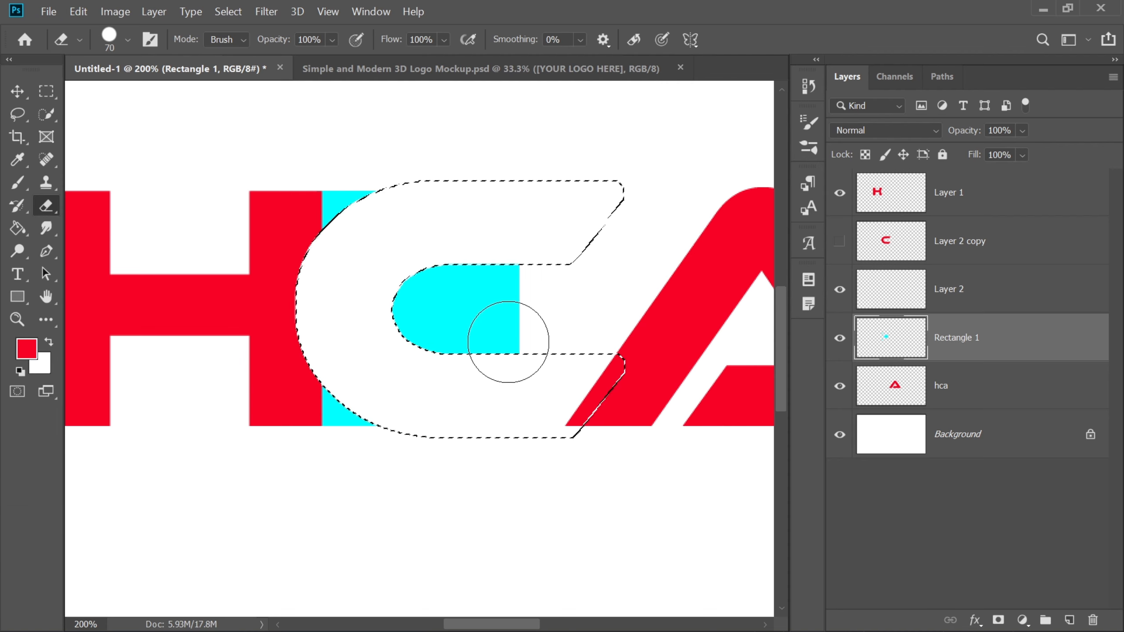
{"action": "left_click_drag", "start_coordinate": [592, 339], "coordinate": [592, 340]}
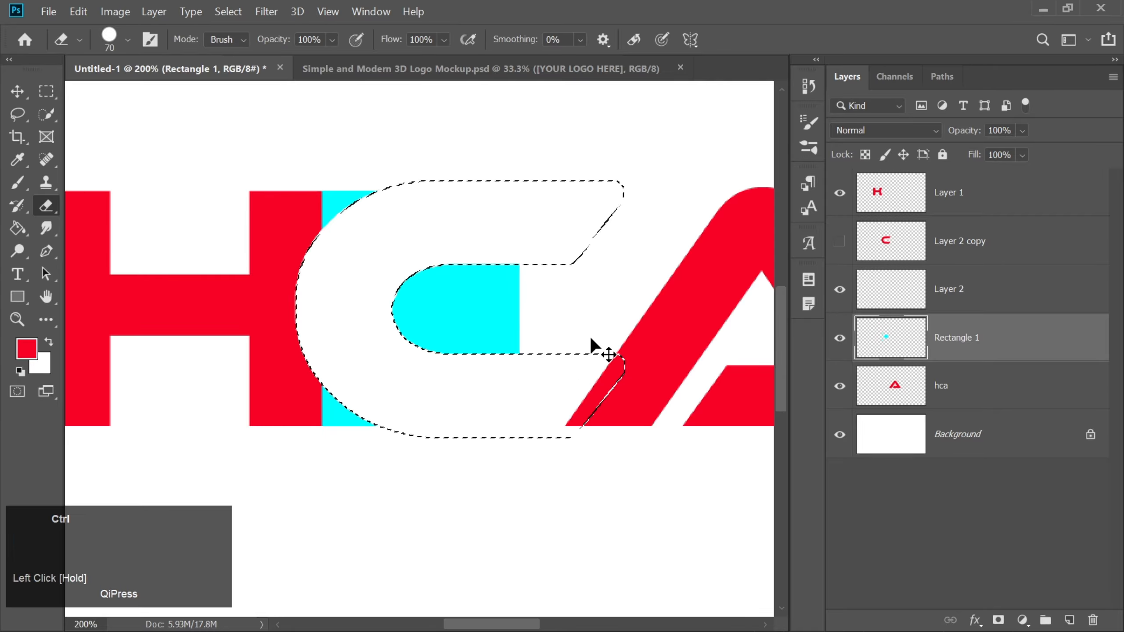
Step: Deselect, erase the leftover cyan piece inside the C's opening and show the Layer 2 copy layer again
{"action": "key", "text": "ctrl+d"}
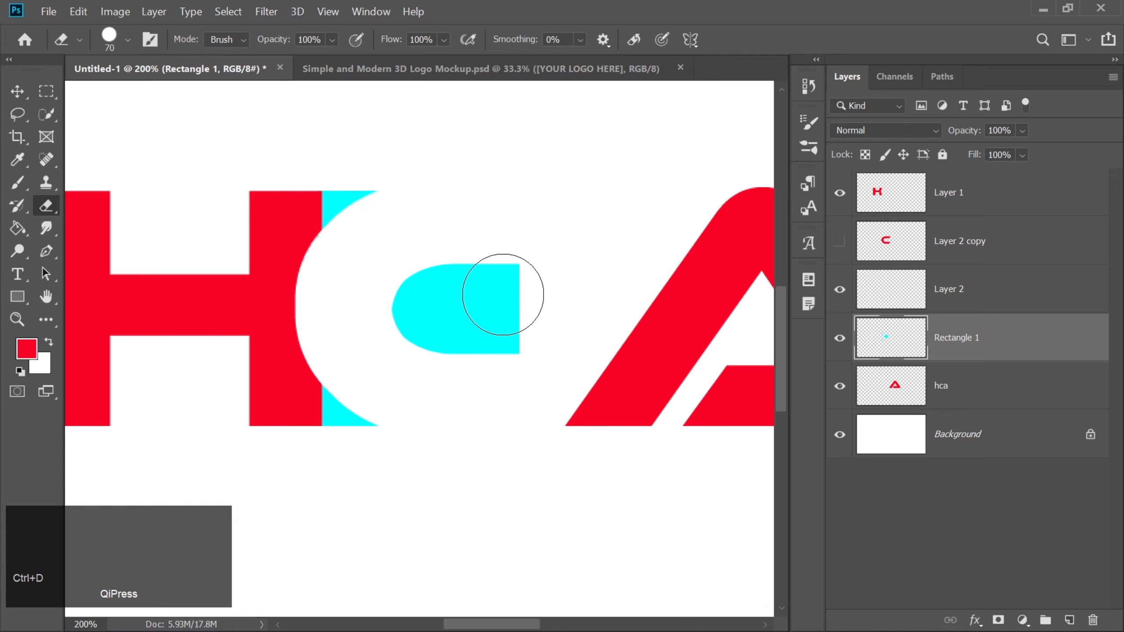
{"action": "mouse_move", "coordinate": [503, 295]}
{"action": "left_mouse_down"}
{"action": "mouse_move", "coordinate": [402, 303]}
{"action": "mouse_move", "coordinate": [527, 347]}
{"action": "left_mouse_up"}
{"action": "left_click", "coordinate": [840, 242]}
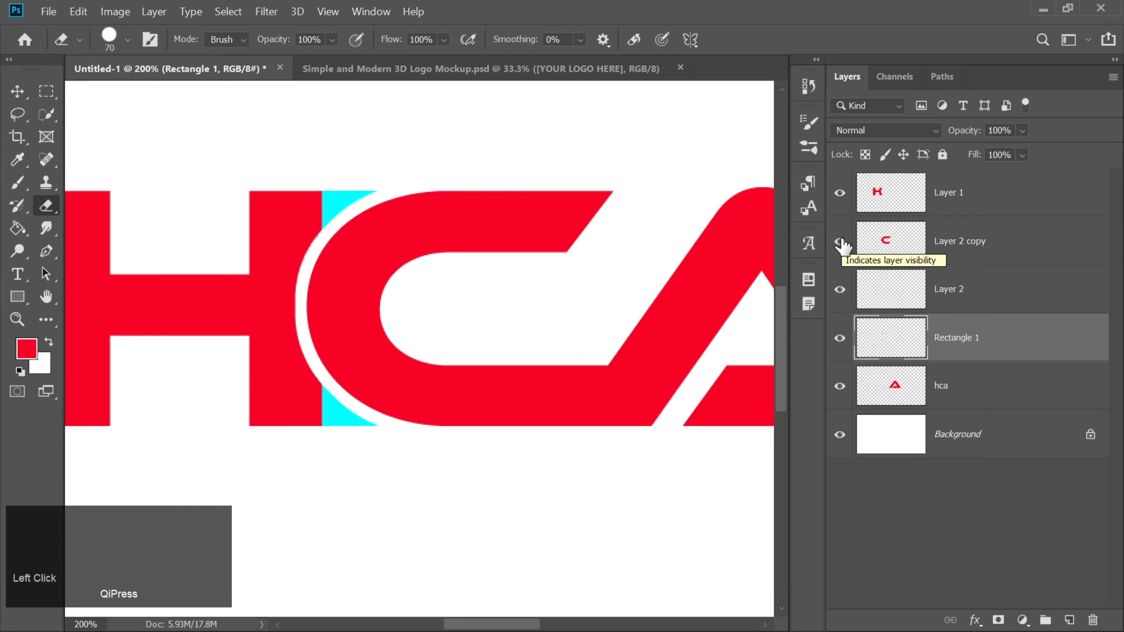
Step: Add a Color Overlay to Rectangle 1 in the letters' red sampled from the logo (f70225), and collapse its effects list
{"action": "key", "text": "ctrl+minus"}
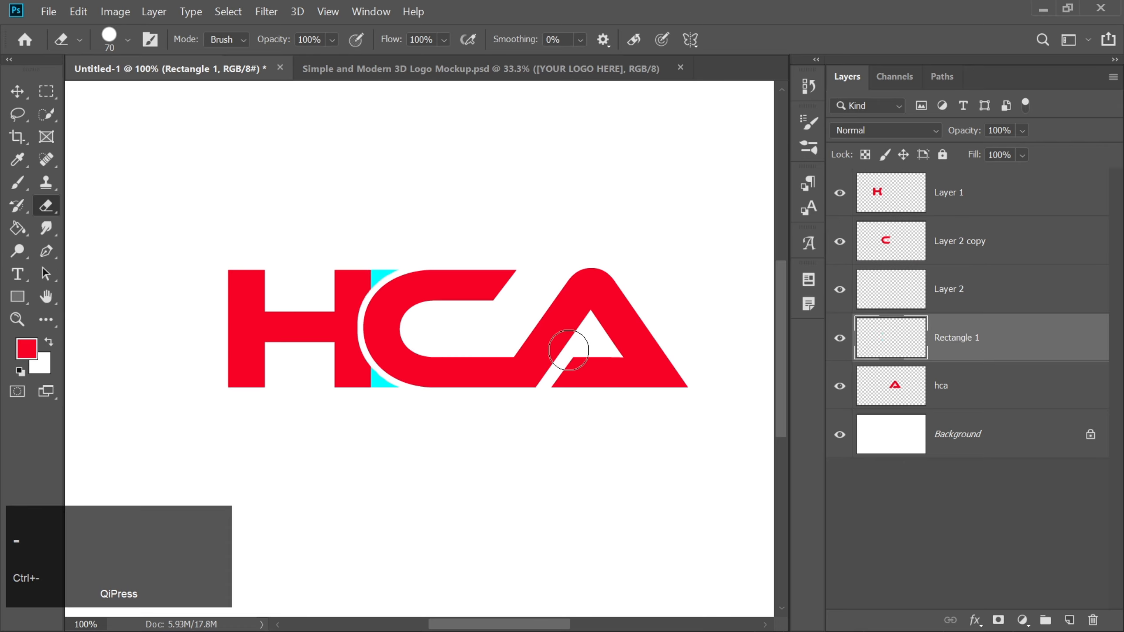
{"action": "left_click", "coordinate": [14, 93]}
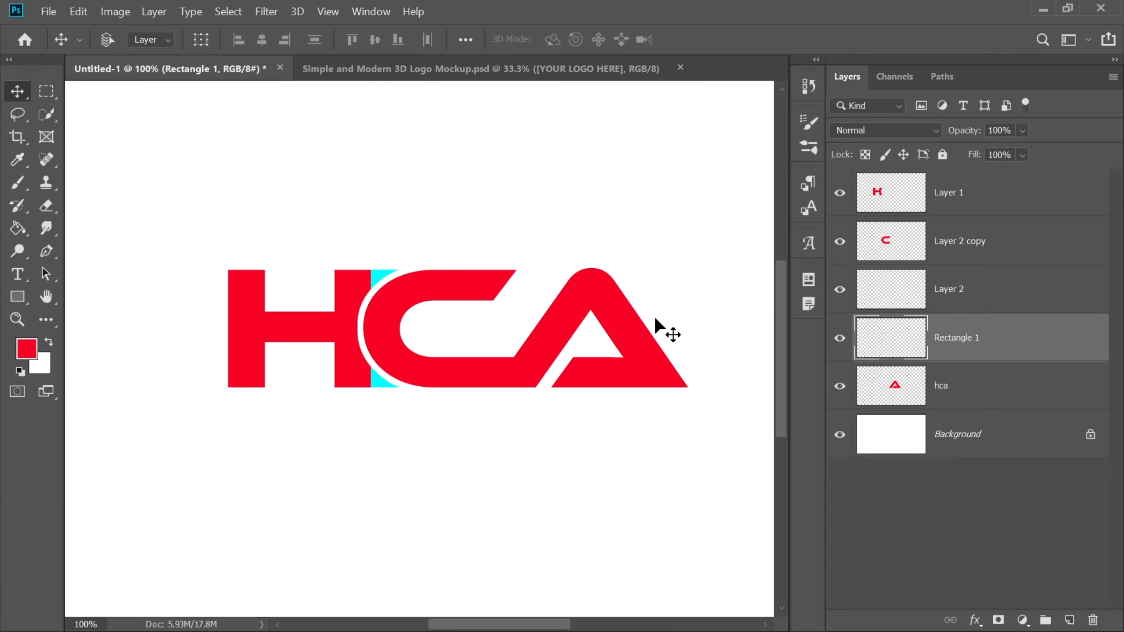
{"action": "left_click", "coordinate": [888, 203]}
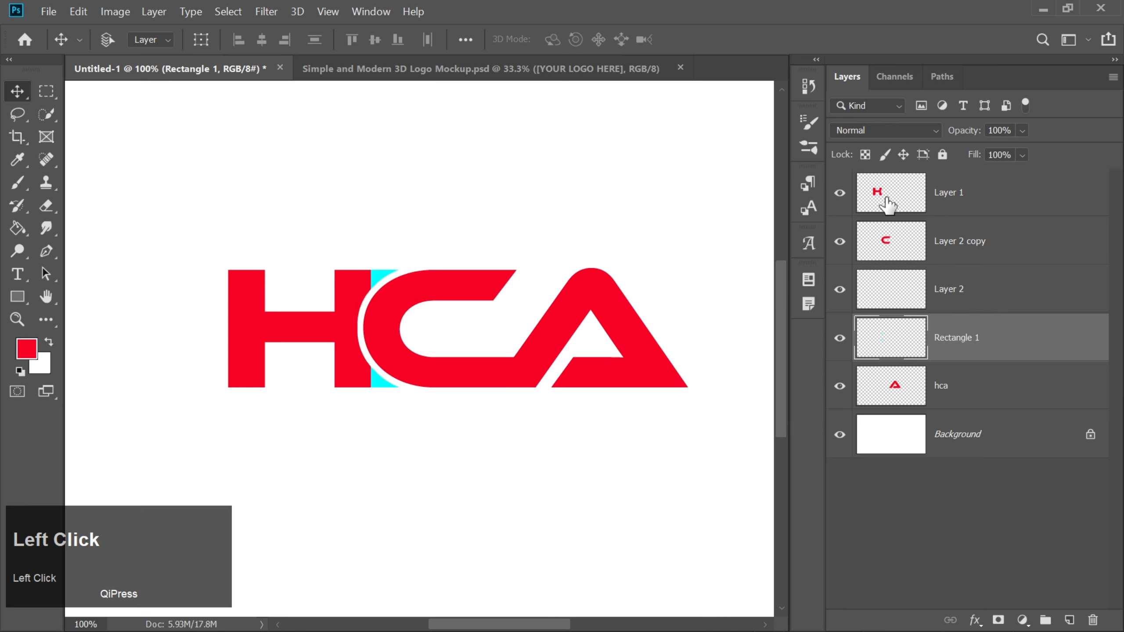
{"action": "left_click", "coordinate": [906, 345]}
{"action": "left_click", "coordinate": [976, 621]}
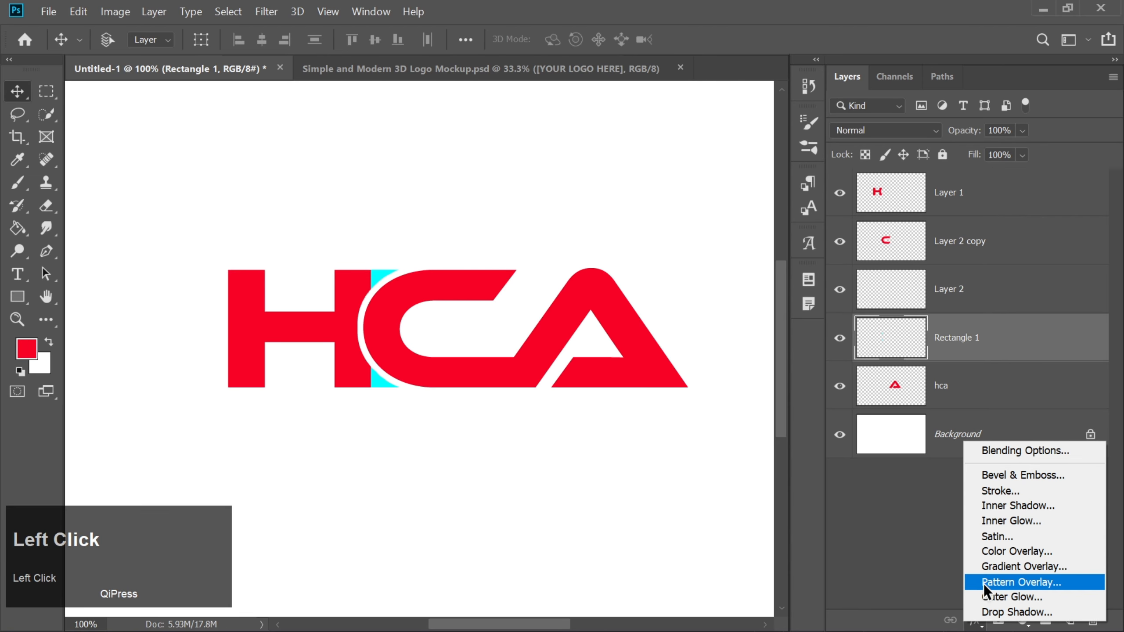
{"action": "left_click", "coordinate": [989, 557]}
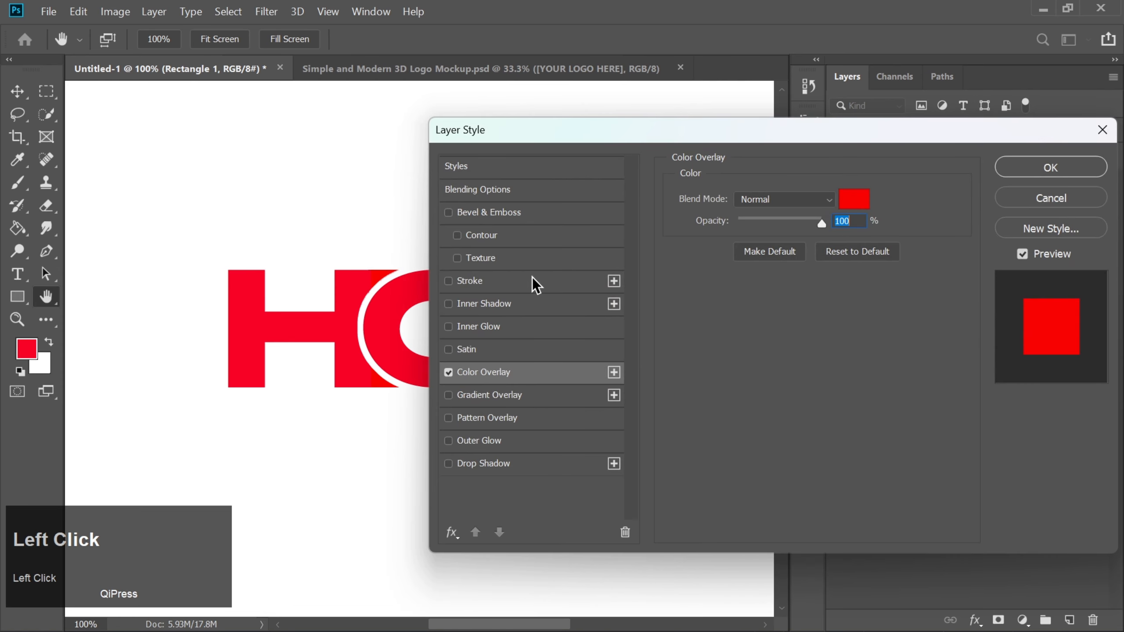
{"action": "left_click", "coordinate": [859, 202]}
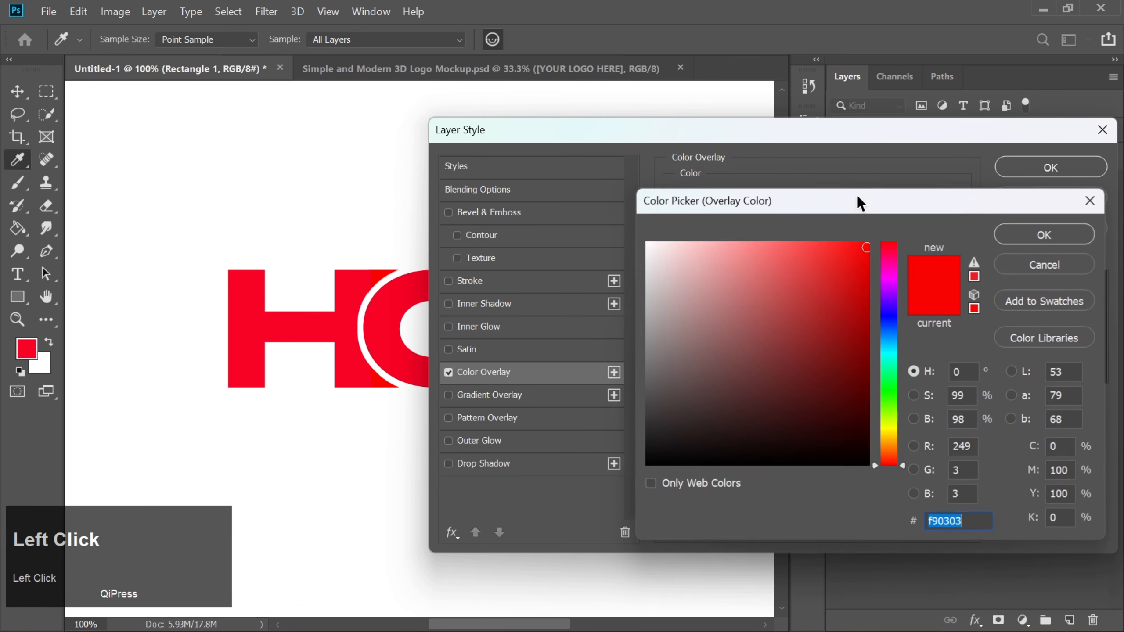
{"action": "left_click", "coordinate": [380, 318]}
{"action": "key", "text": "Return"}
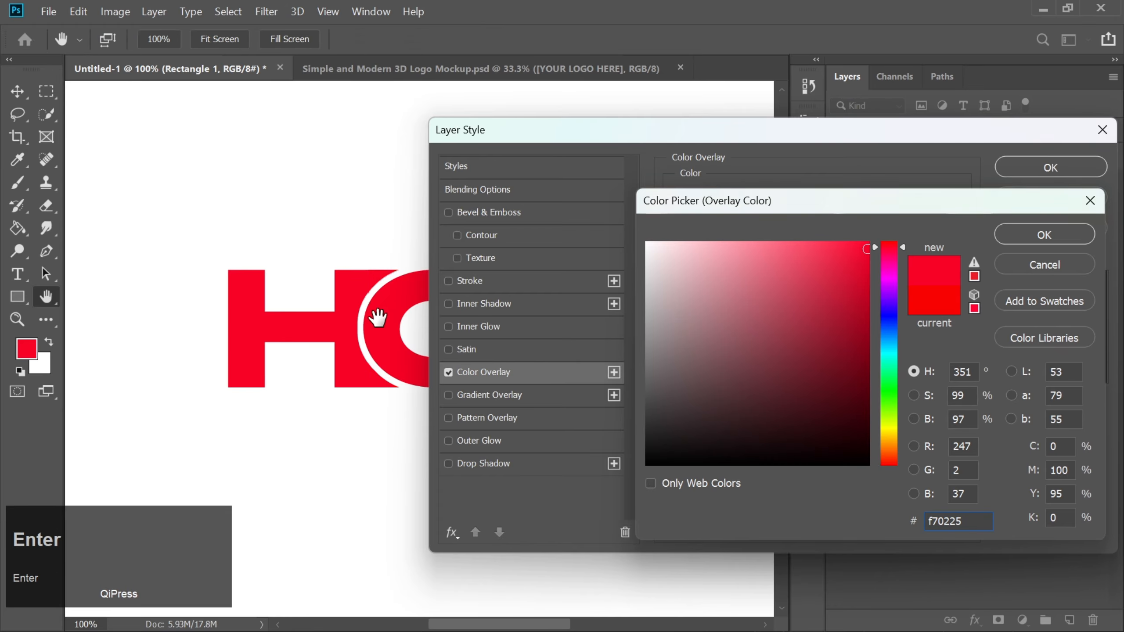
{"action": "key", "text": "Return"}
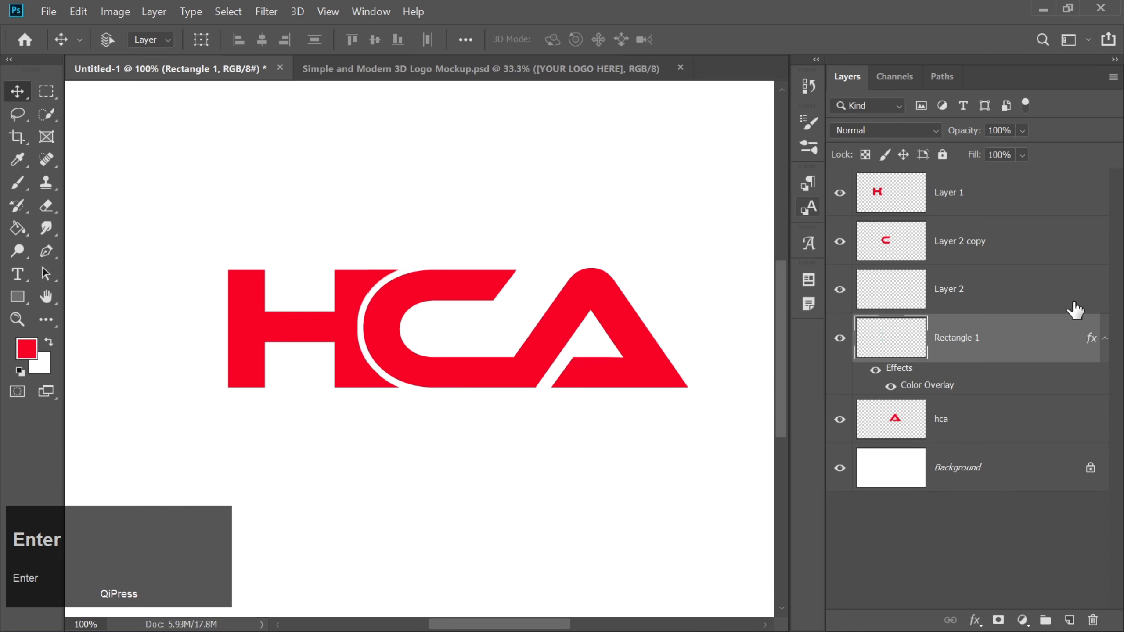
{"action": "left_click", "coordinate": [1106, 338]}
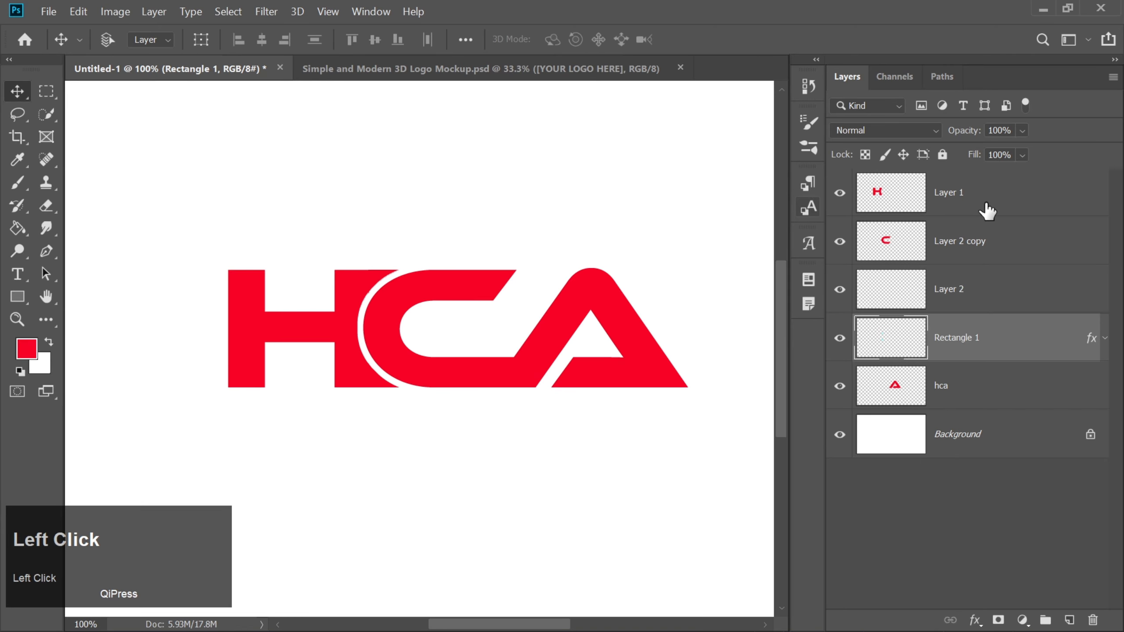
Step: With Layer 1 active, set the Type tool's text colour to blue (2a2aea)
{"action": "left_click", "coordinate": [988, 211]}
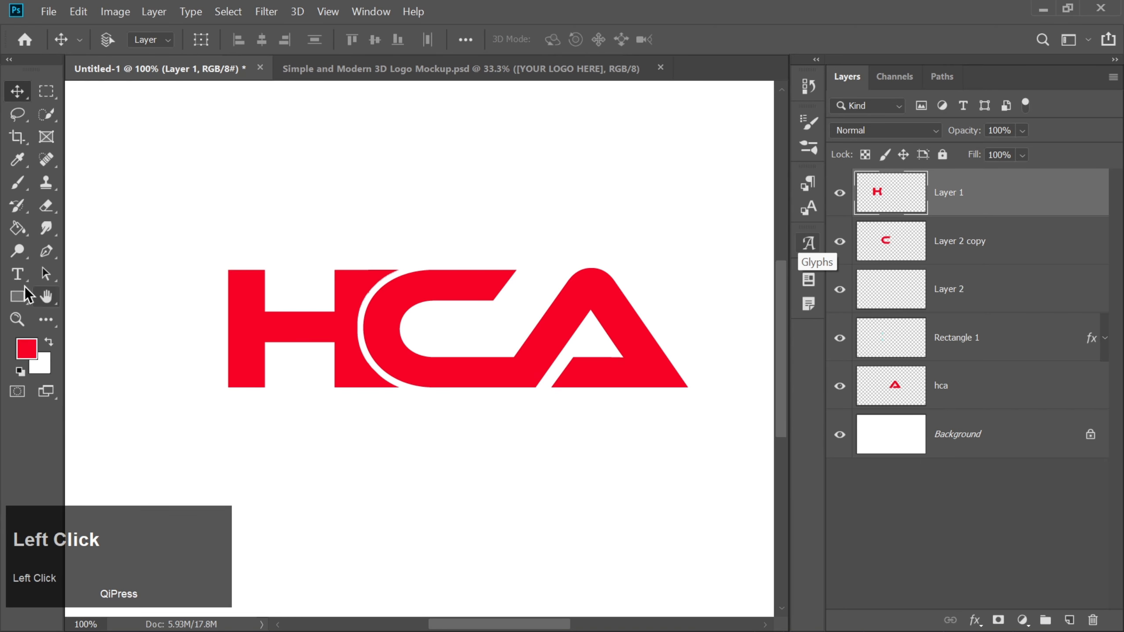
{"action": "left_click", "coordinate": [17, 274]}
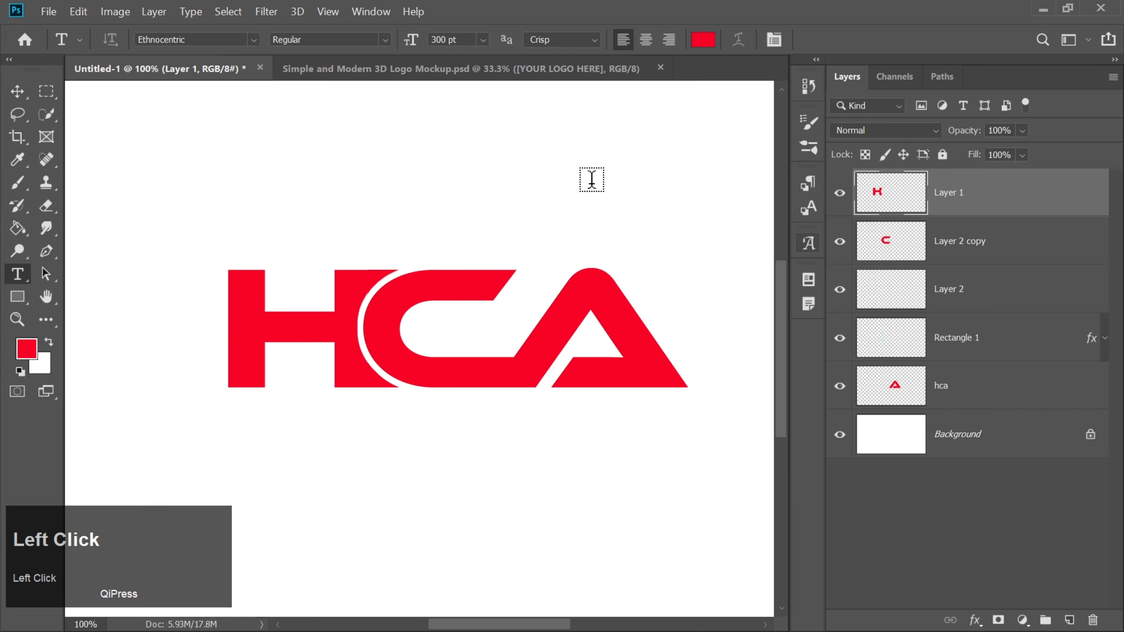
{"action": "left_click", "coordinate": [703, 39]}
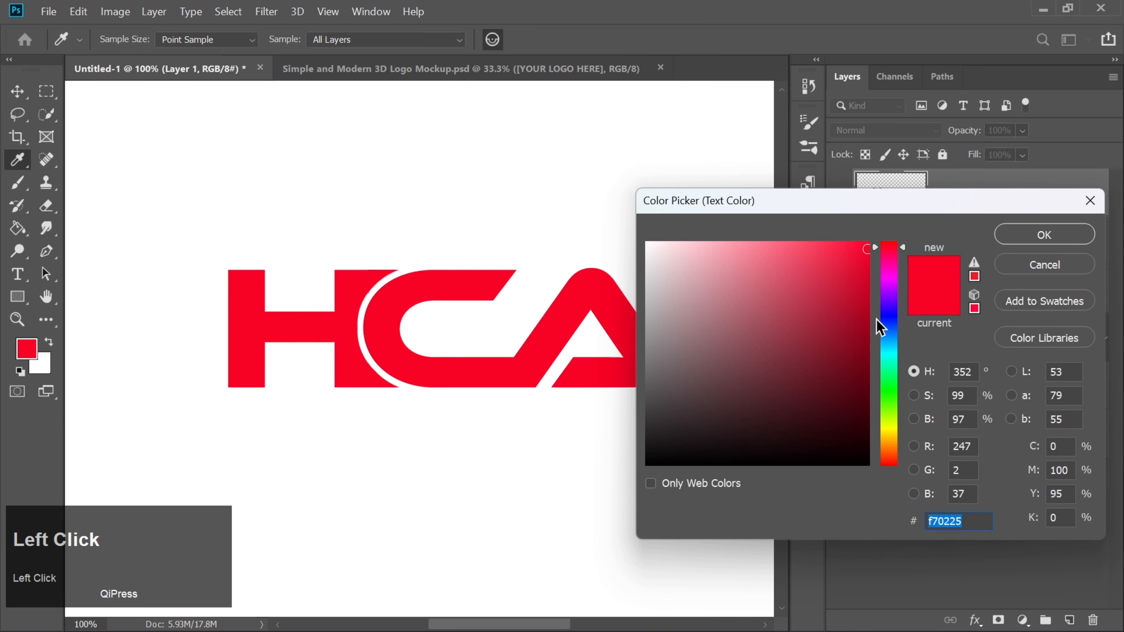
{"action": "left_click", "coordinate": [888, 317]}
{"action": "left_click", "coordinate": [829, 260]}
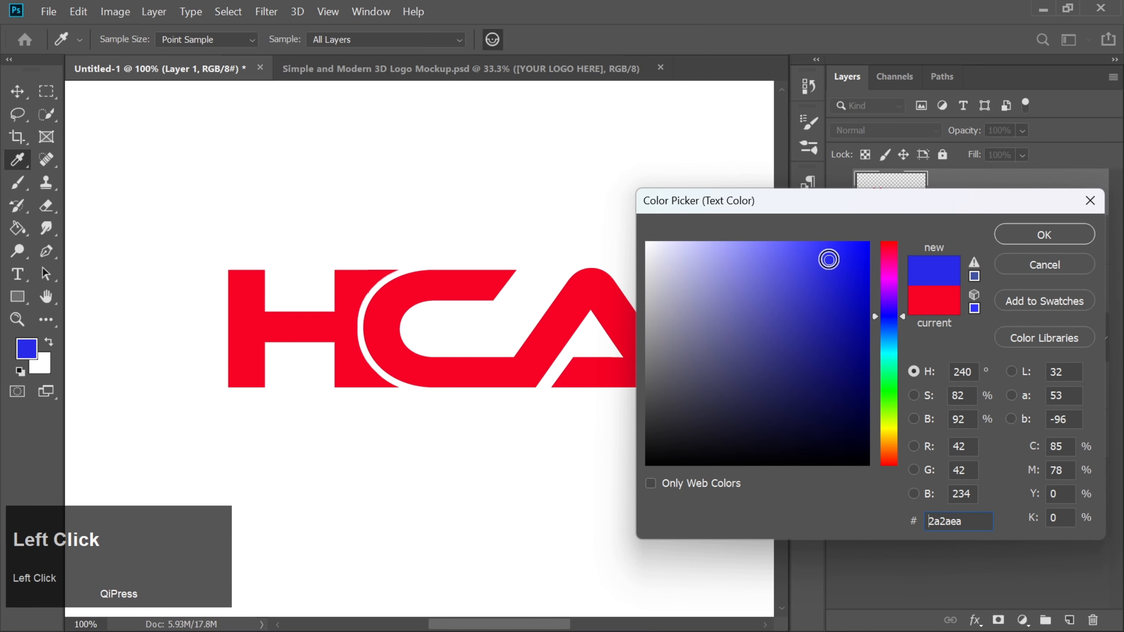
{"action": "left_click", "coordinate": [1014, 239]}
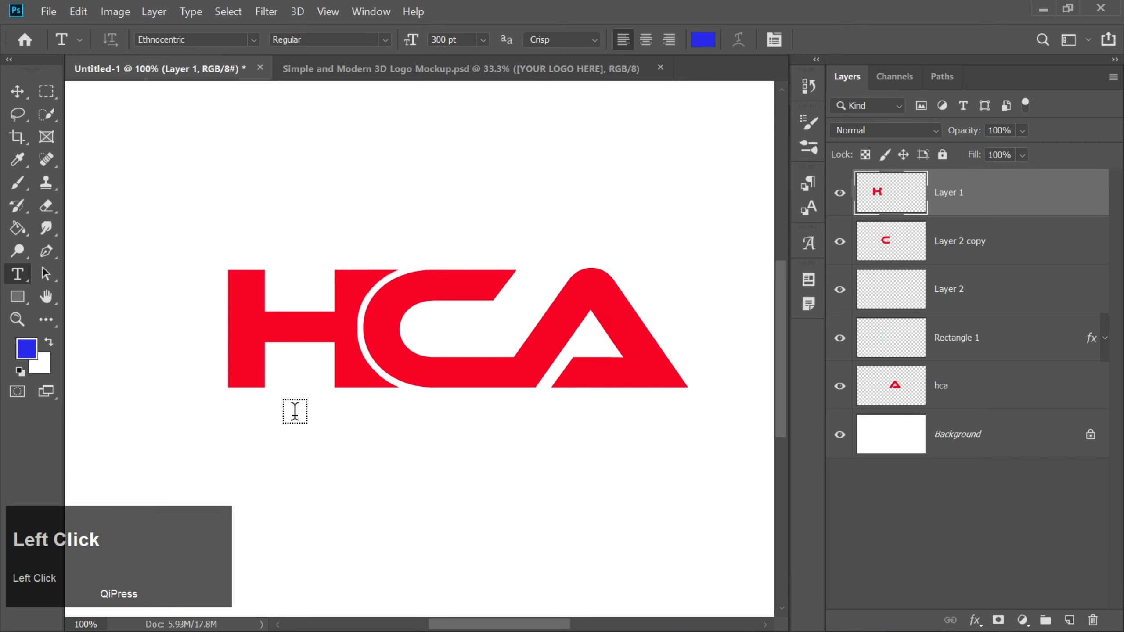
Step: Start a text line just below the H's lower edge and set its font size to 80 pt
{"action": "left_click", "coordinate": [229, 424]}
{"action": "left_click", "coordinate": [229, 424]}
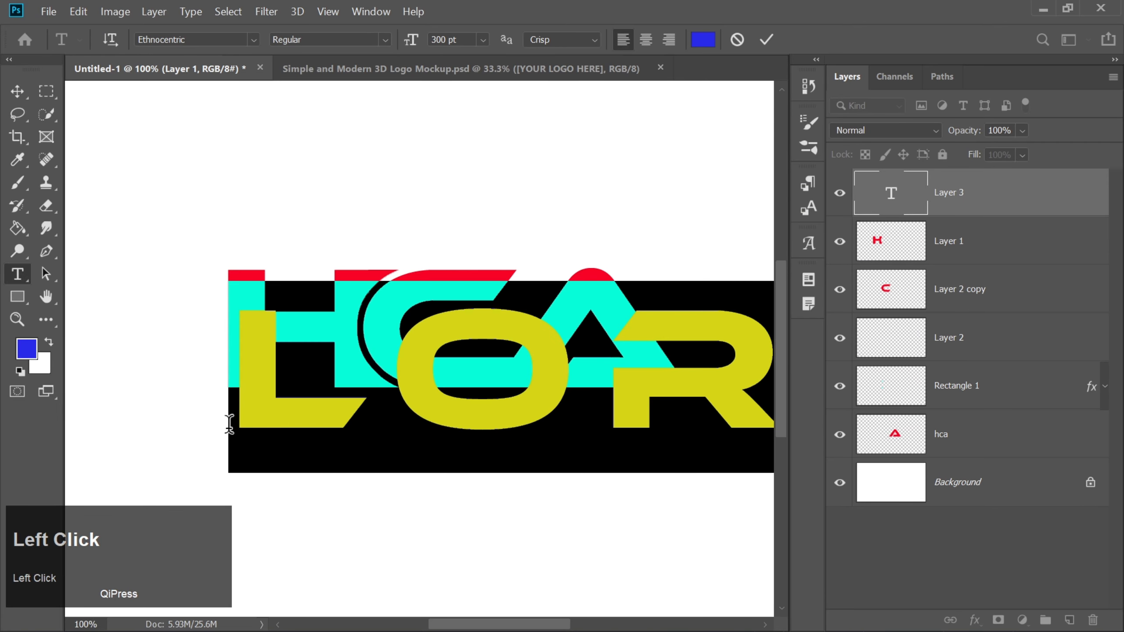
{"action": "left_click_drag", "start_coordinate": [451, 40], "coordinate": [374, 44]}
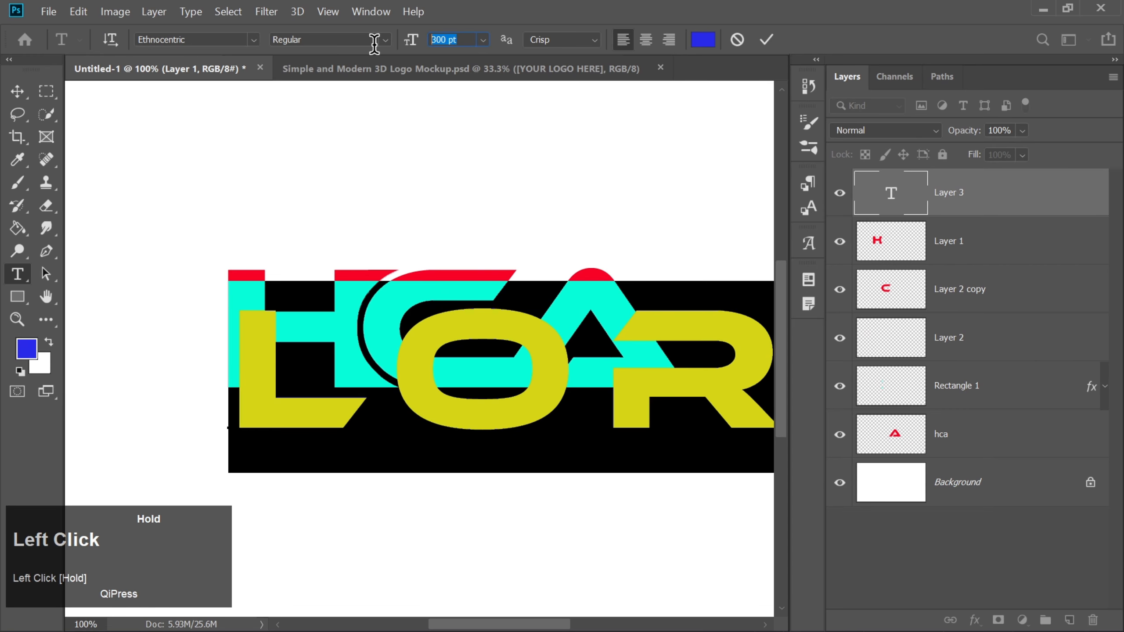
{"action": "type", "text": "80"}
{"action": "key", "text": "Return"}
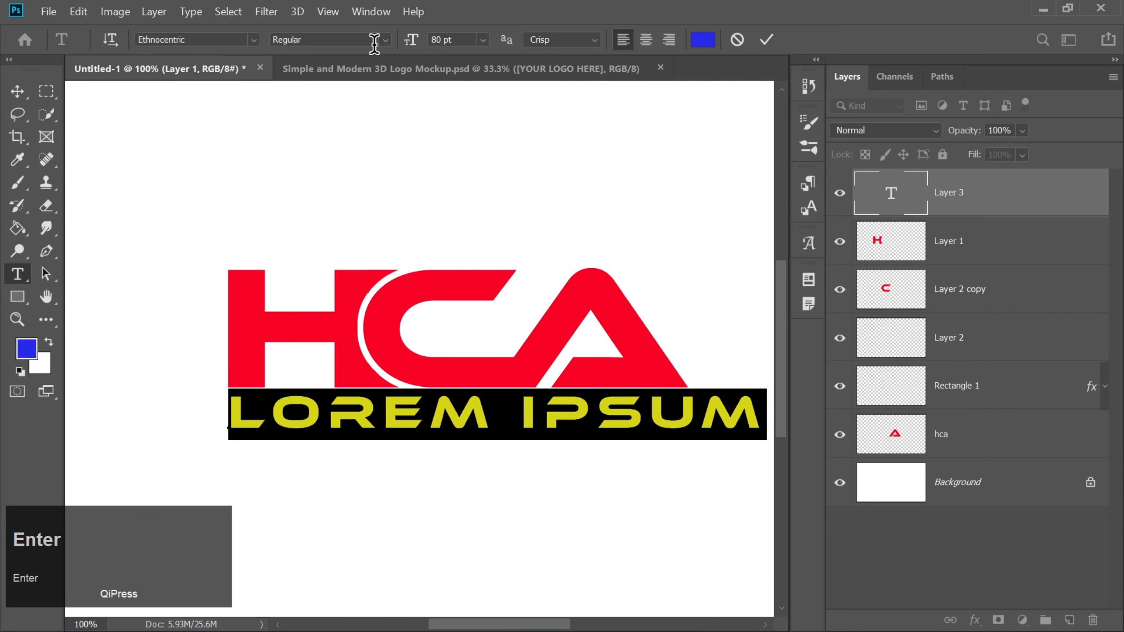
Step: Enter SOLUTIONS as the text line and scale it to about 105% so it spans the width of the HCA letters
{"action": "type", "text": "SOLUTIONS"}
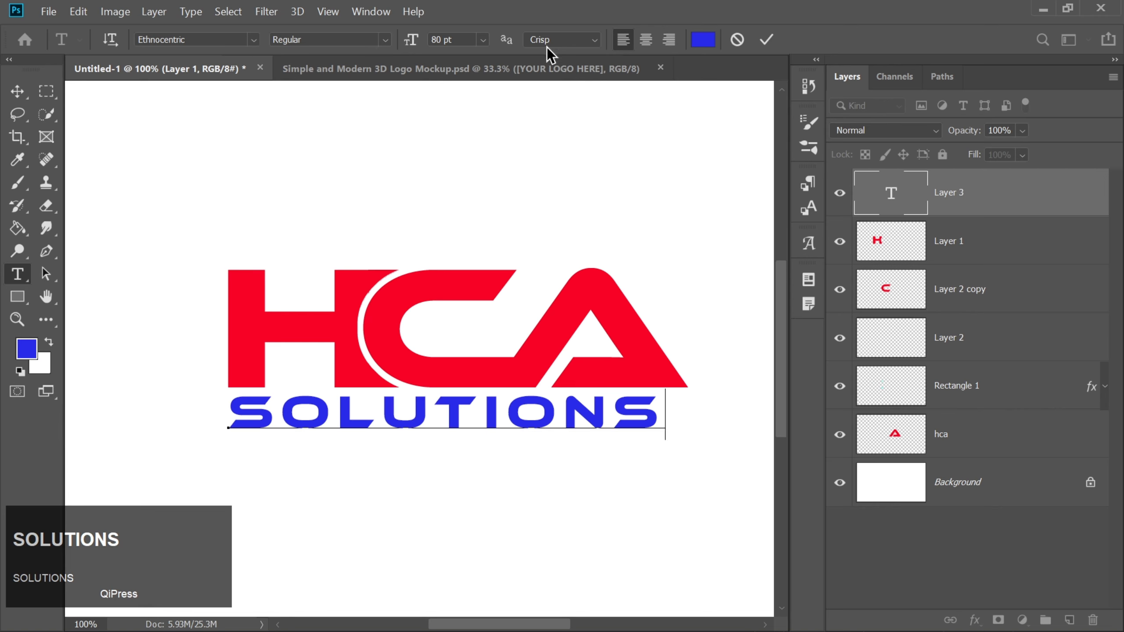
{"action": "left_click", "coordinate": [767, 40]}
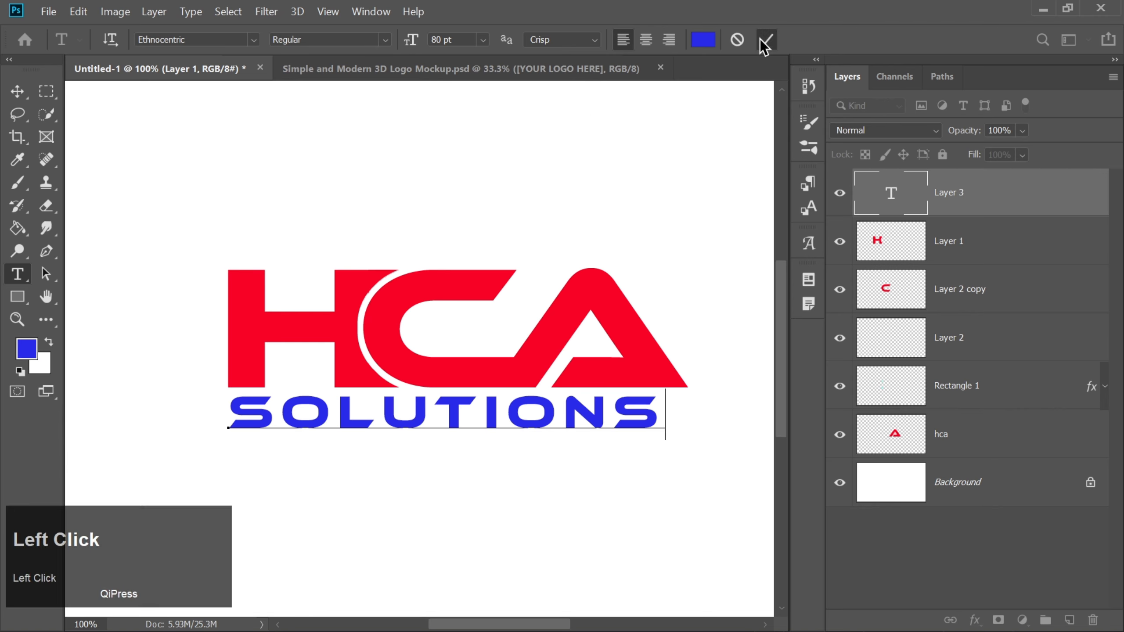
{"action": "key", "text": "ctrl+t"}
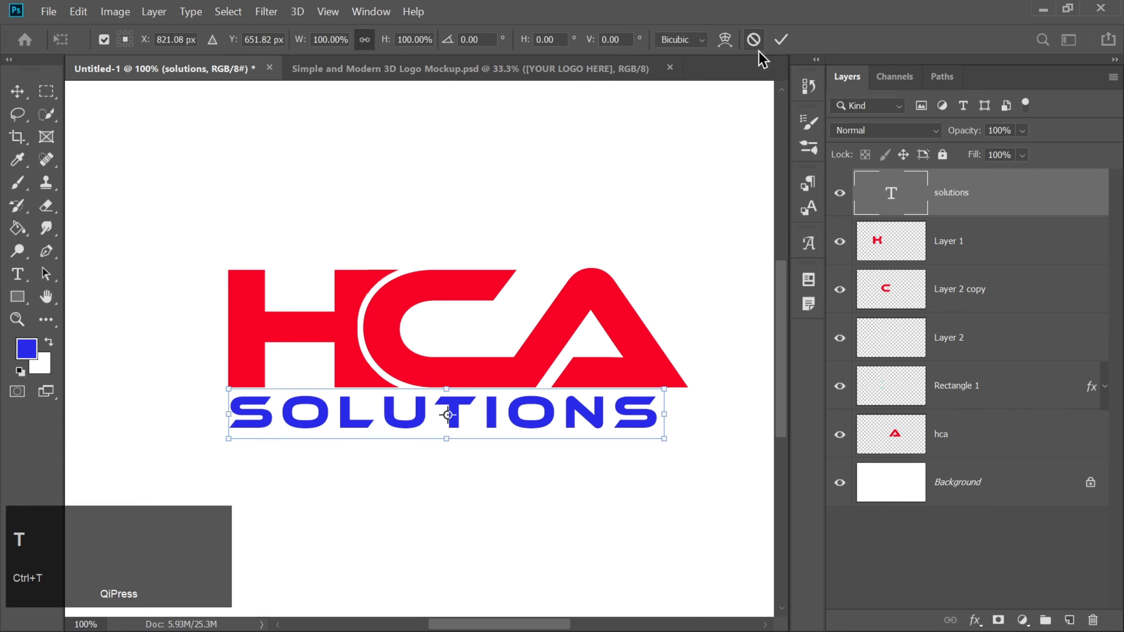
{"action": "left_click_drag", "start_coordinate": [664, 416], "coordinate": [688, 416]}
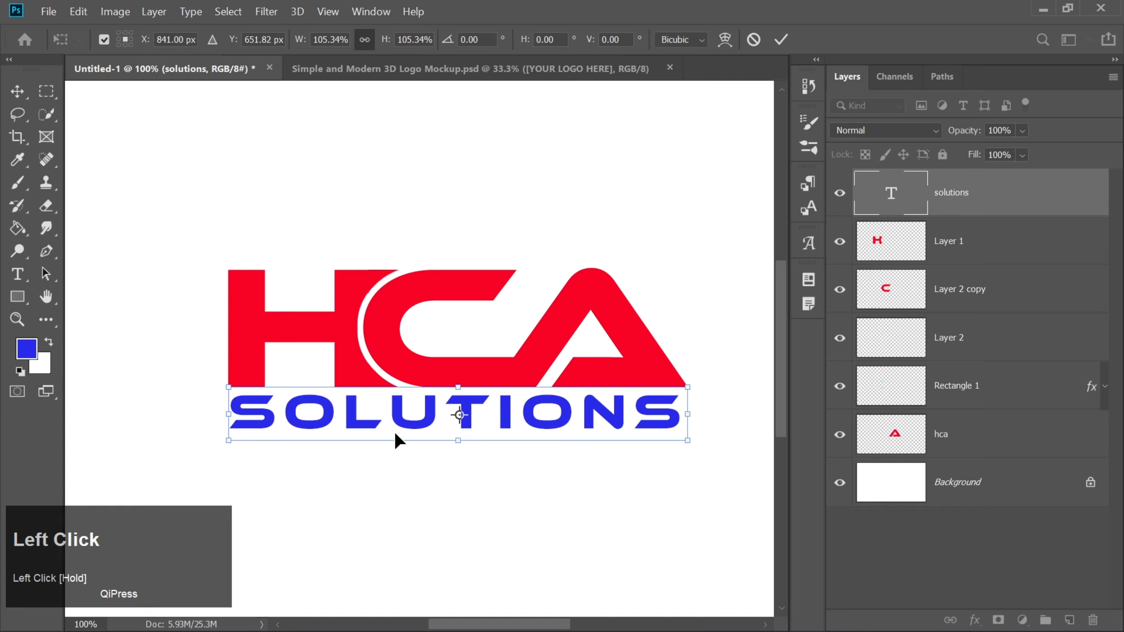
{"action": "key", "text": "Return"}
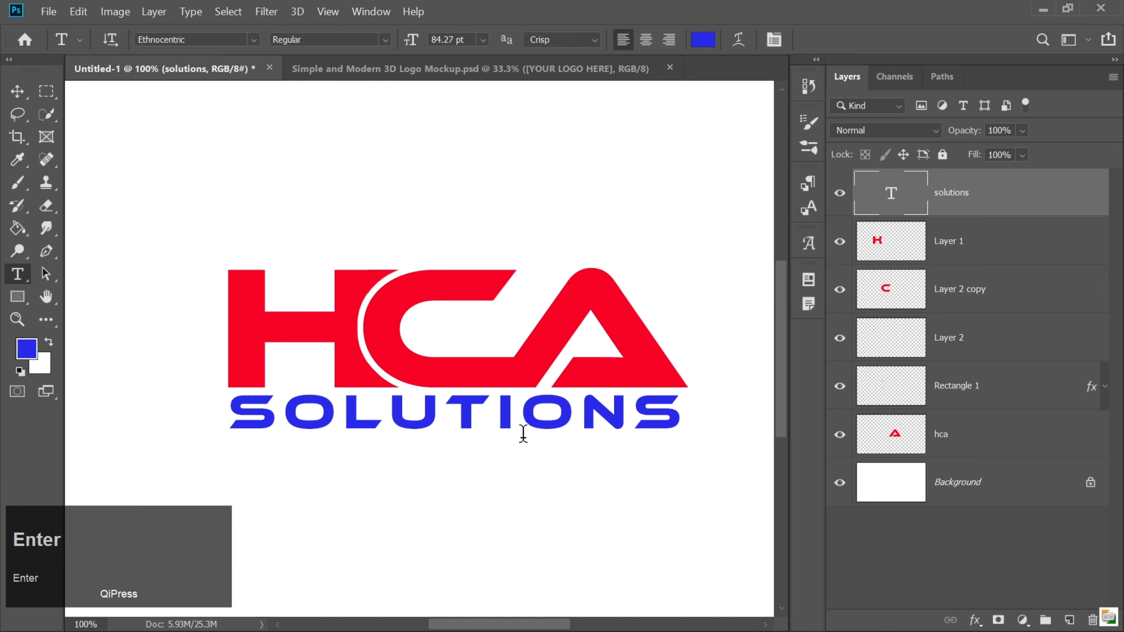
Step: Scale the SOLUTIONS text up slightly so its end reaches just past the A's outer corner
{"action": "left_click", "coordinate": [17, 94]}
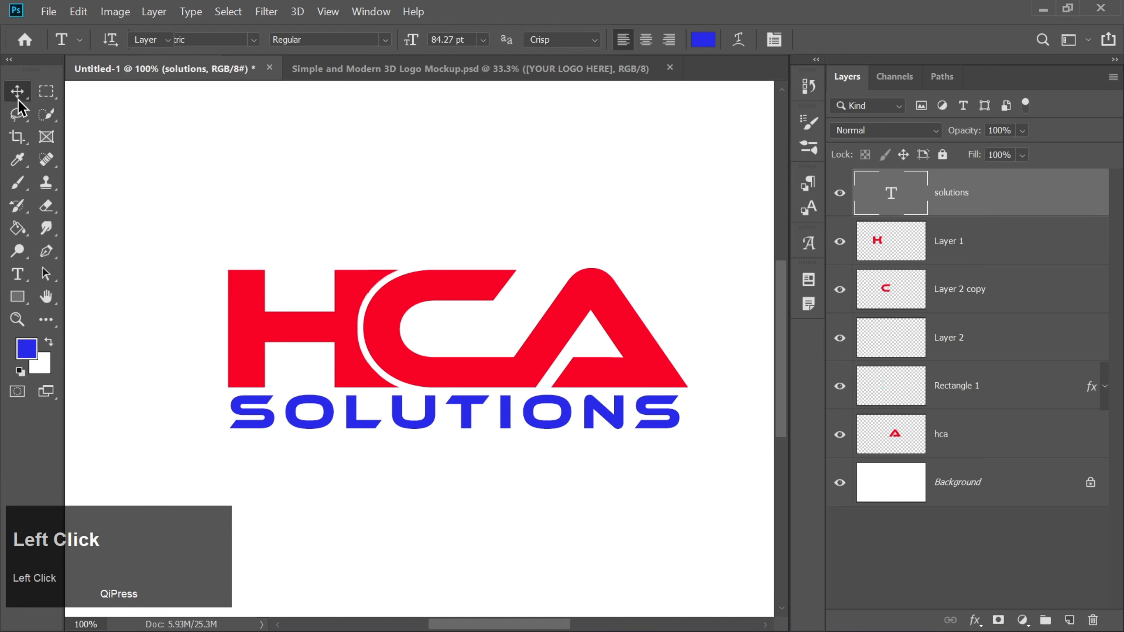
{"action": "key", "text": "ctrl+t"}
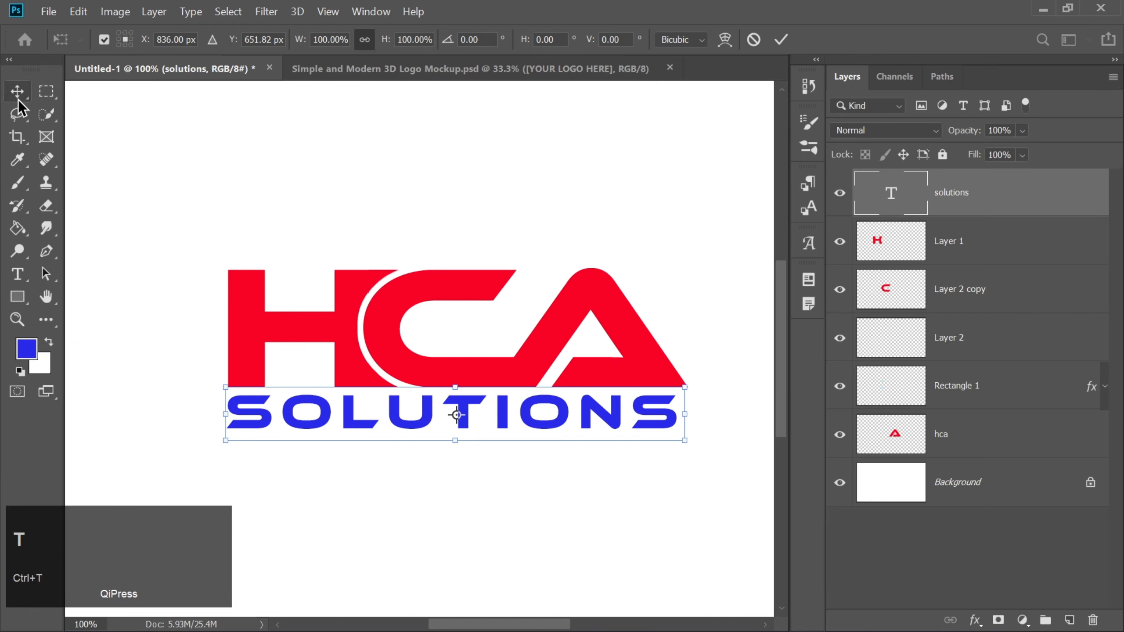
{"action": "left_click_drag", "start_coordinate": [685, 415], "coordinate": [705, 418]}
{"action": "key", "text": "Return"}
Step: Nudge the SOLUTIONS text left and slightly down until its end aligns with the A's outer corner
{"action": "key", "text": "Left"}
{"action": "key", "text": "Left"}
{"action": "key", "text": "Left"}
{"action": "key", "text": "Left"}
{"action": "key", "text": "Left"}
{"action": "key", "text": "Left"}
{"action": "key", "text": "Left"}
{"action": "key", "text": "Left"}
{"action": "key", "text": "Left"}
{"action": "key", "text": "Left"}
{"action": "key", "text": "Left"}
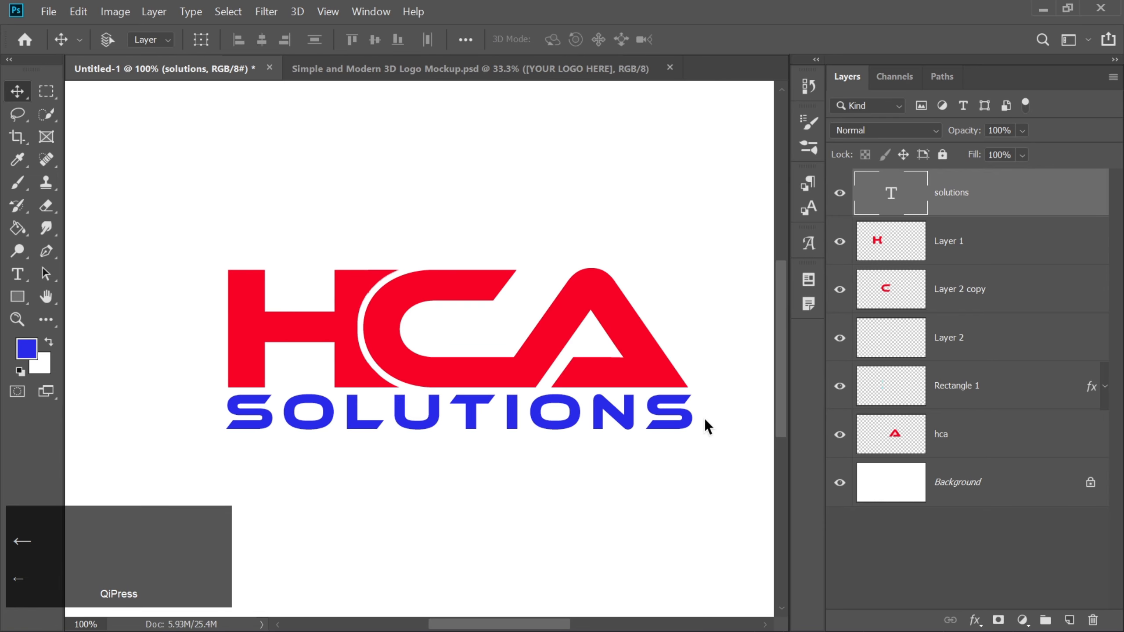
{"action": "key", "text": "Down"}
{"action": "key", "text": "Down"}
{"action": "key", "text": "Right"}
{"action": "key", "text": "Right"}
{"action": "key", "text": "Right"}
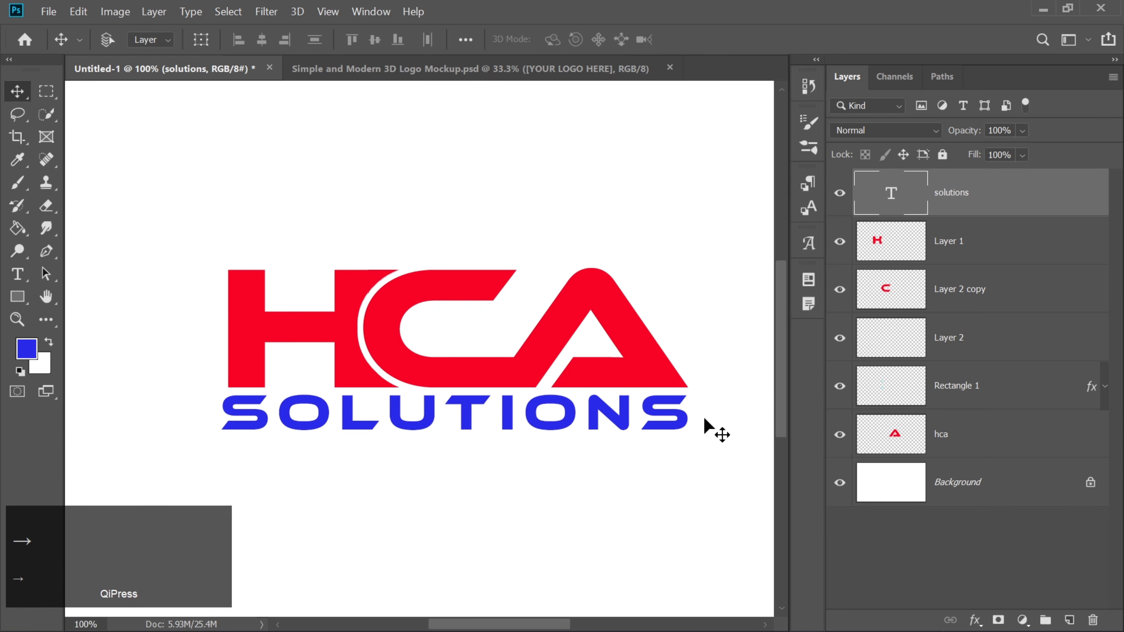
{"action": "key", "text": "Down"}
Step: Hide the Background layer, stamp all visible layers into a new merged layer, and copy it
{"action": "key", "text": "ctrl+minus"}
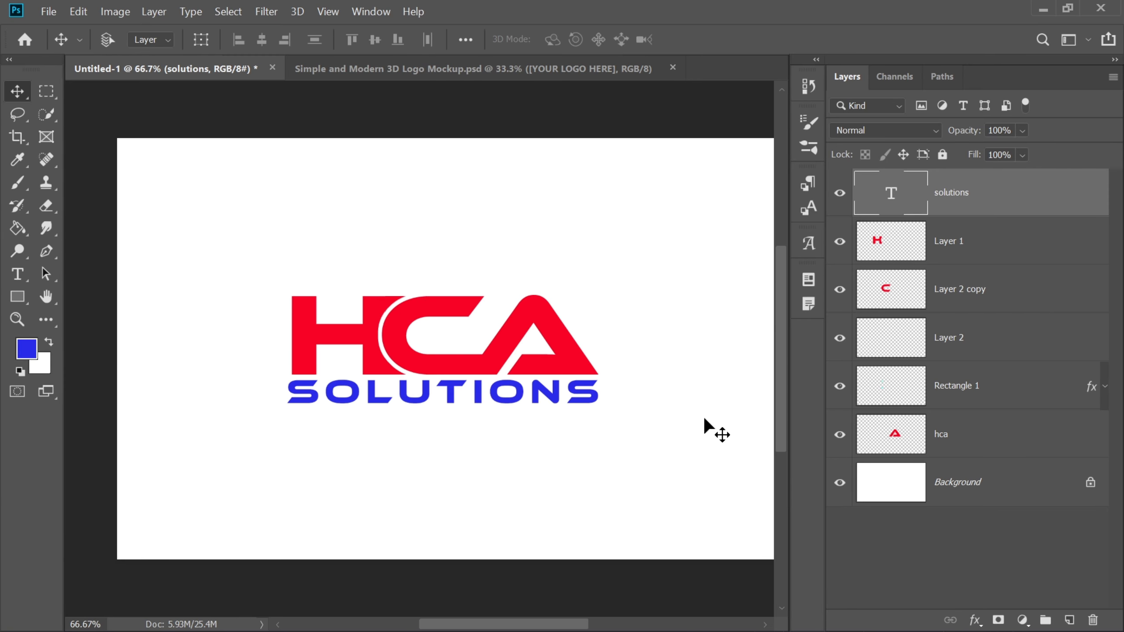
{"action": "left_click", "coordinate": [841, 483]}
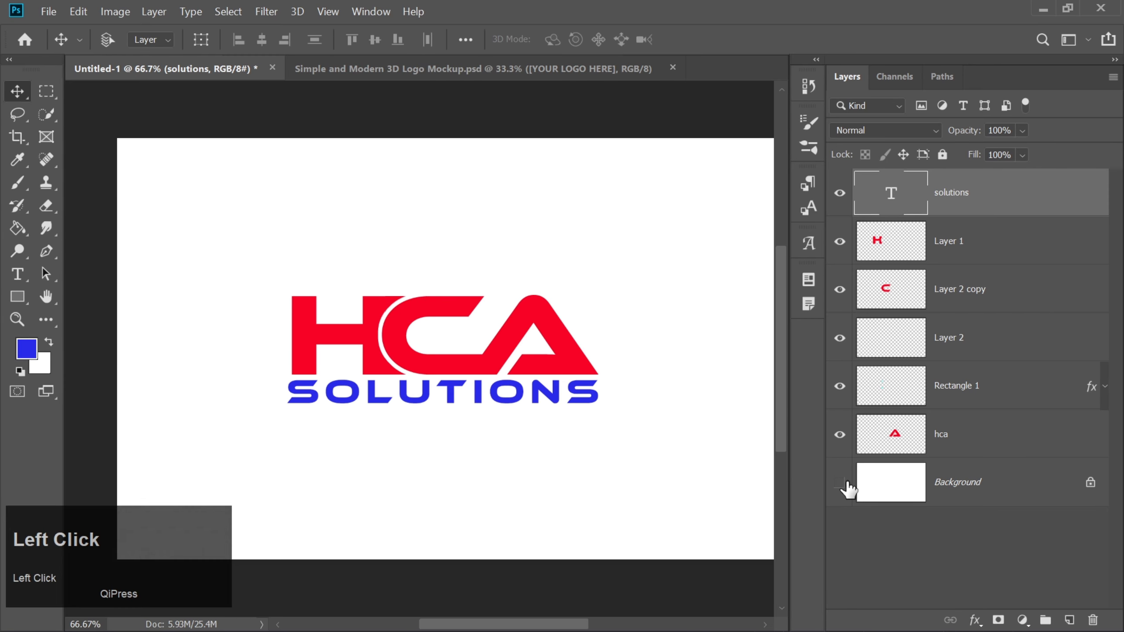
{"action": "key", "text": "ctrl"}
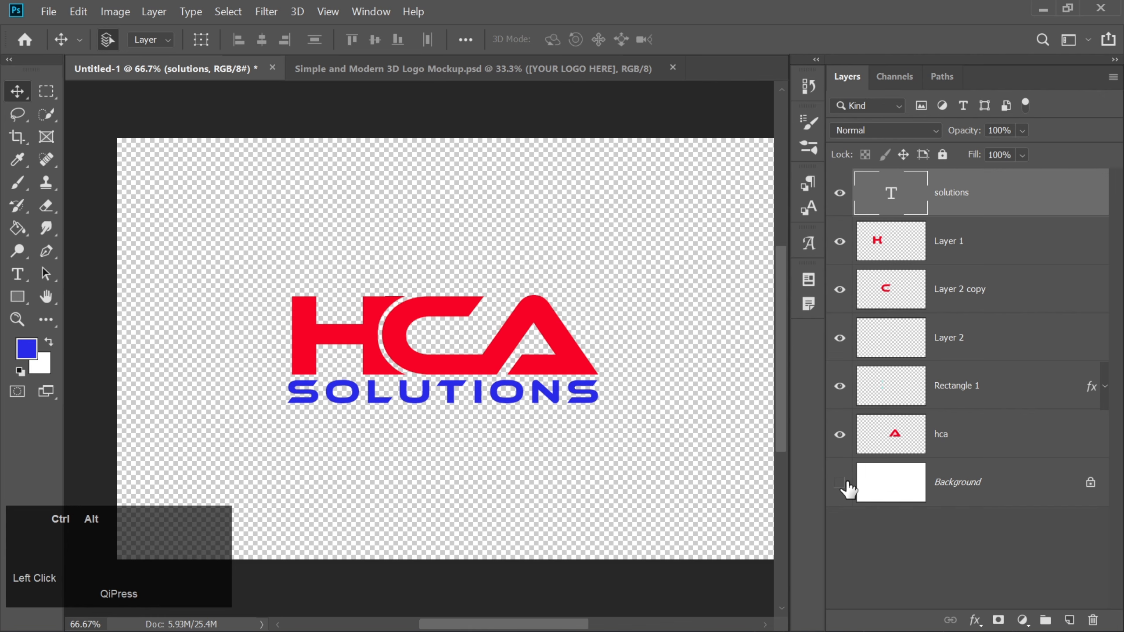
{"action": "key", "text": "ctrl+shift+alt+e"}
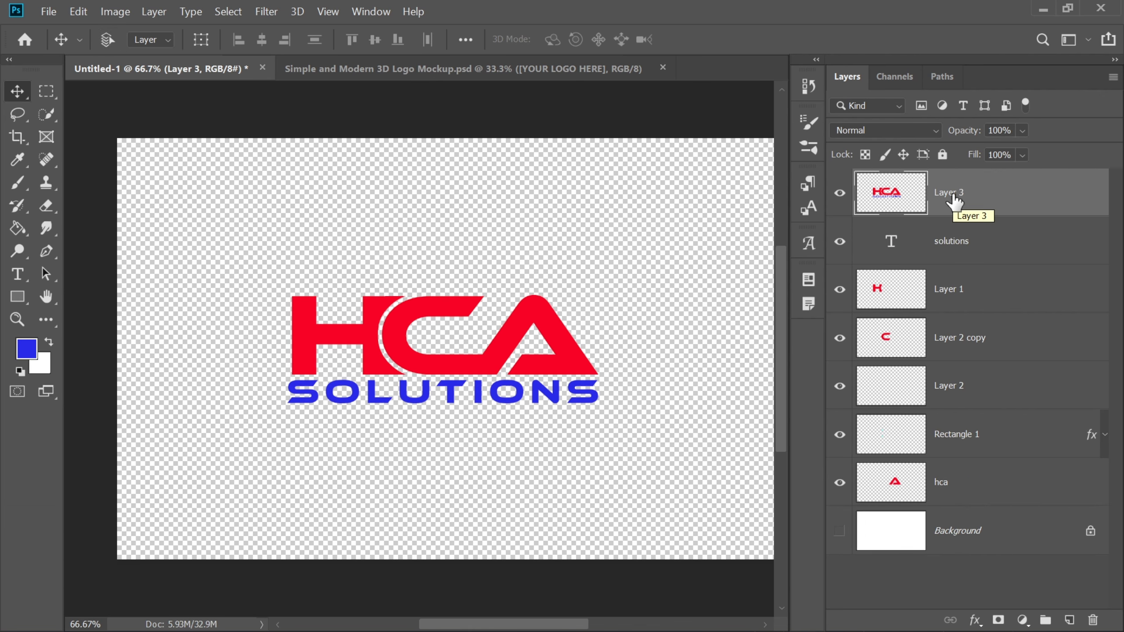
{"action": "key", "text": "ctrl+c"}
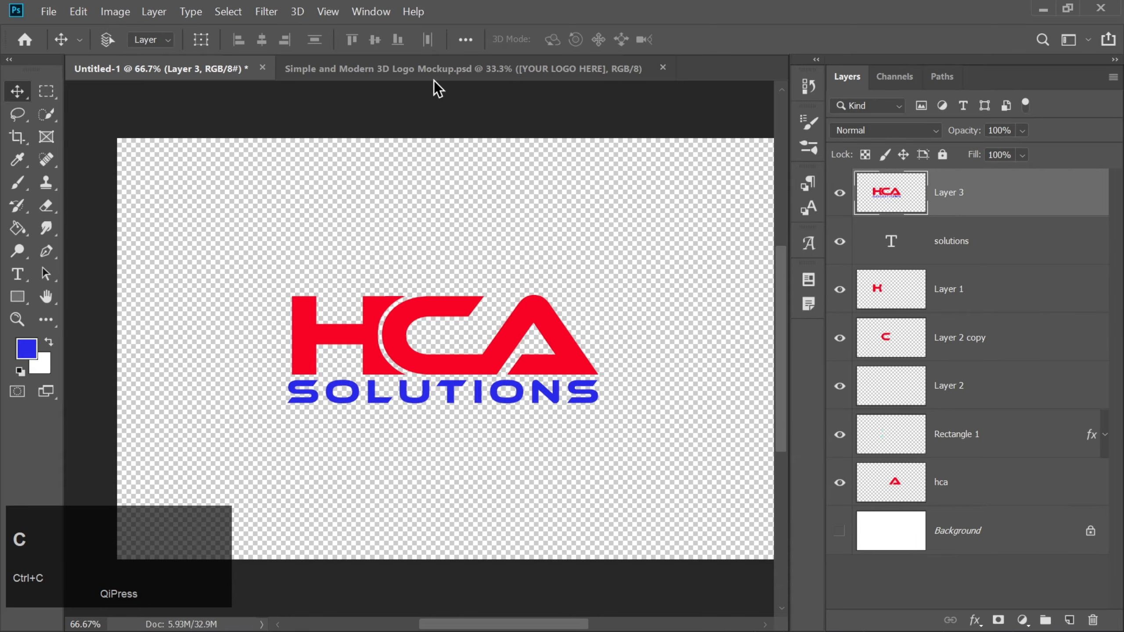
Step: In Simple and Modern 3D Logo Mockup.psd, open the [YOUR LOGO HERE] smart object and dismiss the missing-fonts dialog
{"action": "left_click", "coordinate": [403, 73]}
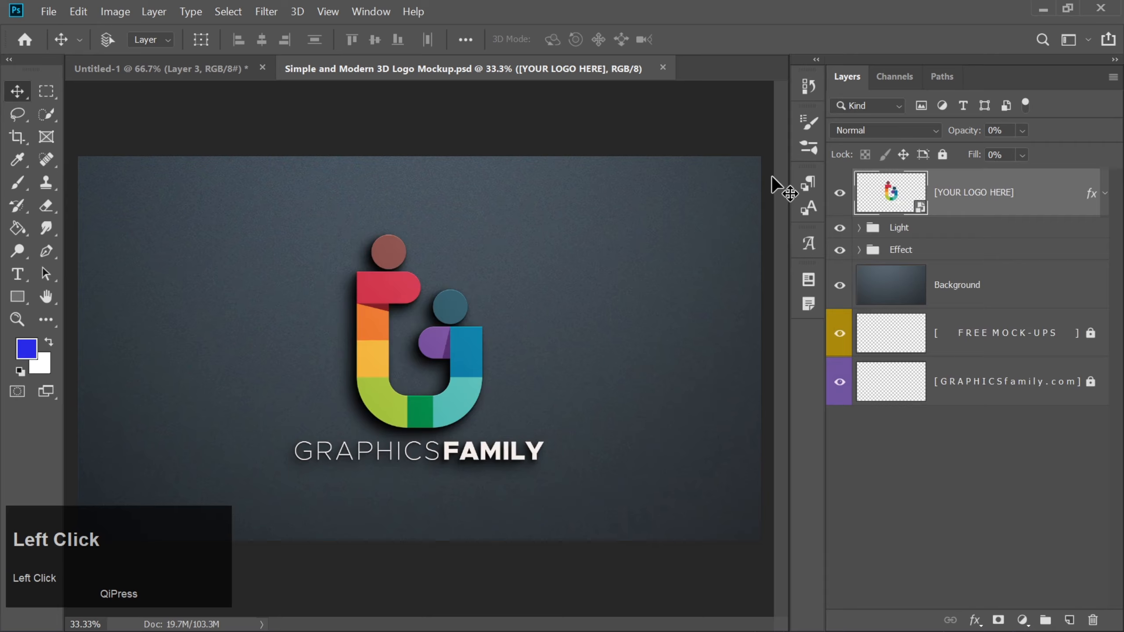
{"action": "double_click", "coordinate": [891, 195]}
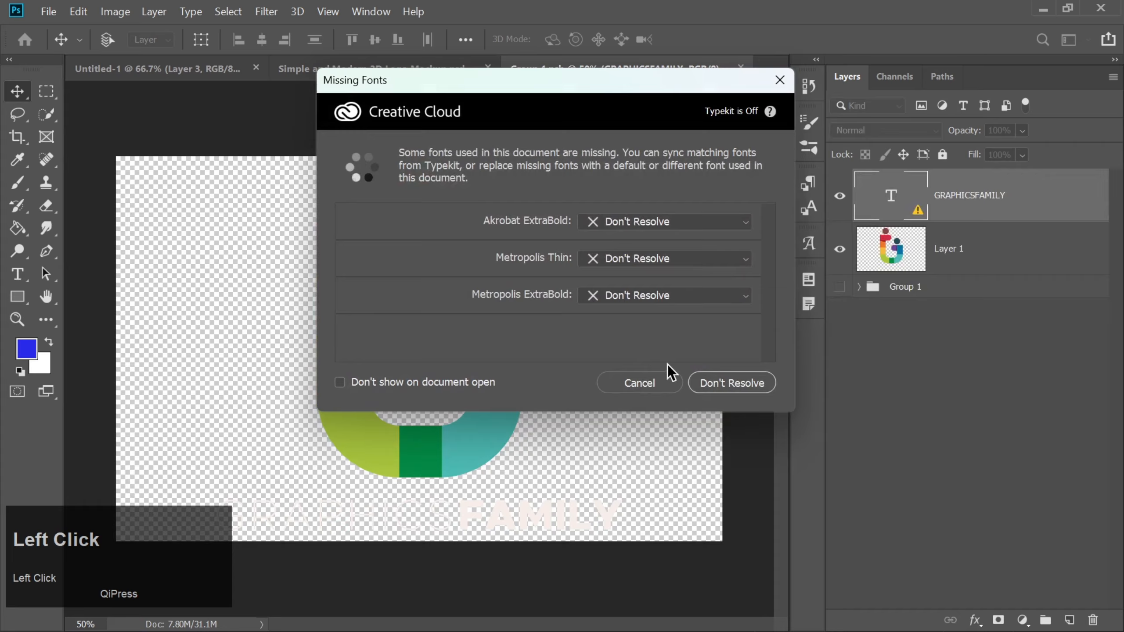
{"action": "left_click", "coordinate": [640, 382]}
Step: Hide the GRAPHICSFAMILY text and the sample logo on Layer 1, and paste the copied HCA logo
{"action": "left_click", "coordinate": [839, 196]}
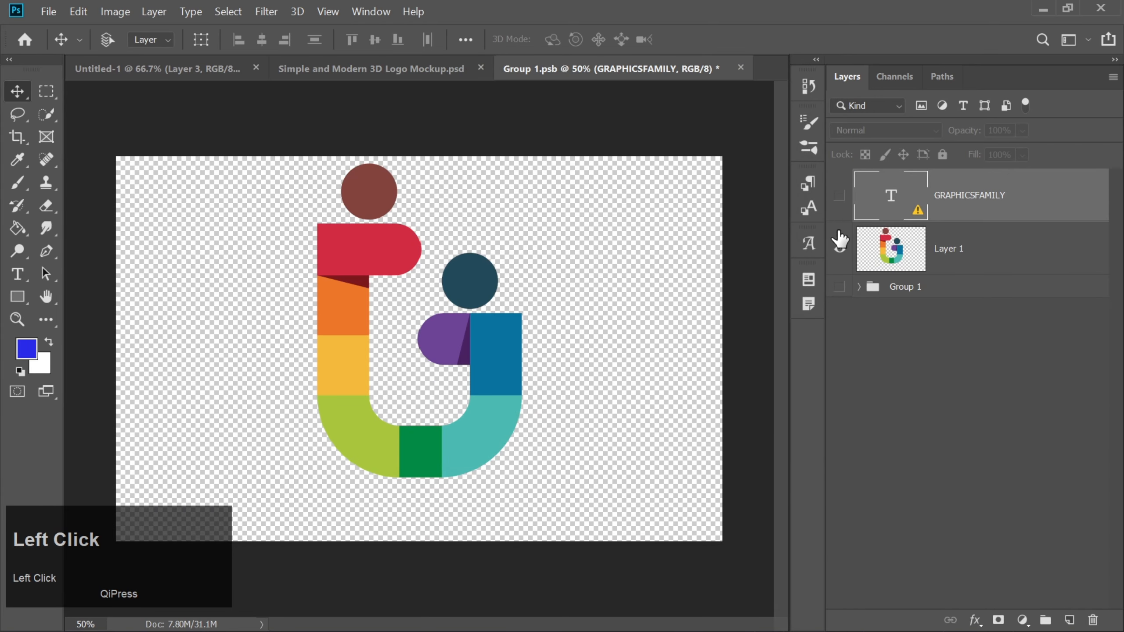
{"action": "left_click", "coordinate": [839, 249]}
{"action": "key", "text": "ctrl+v"}
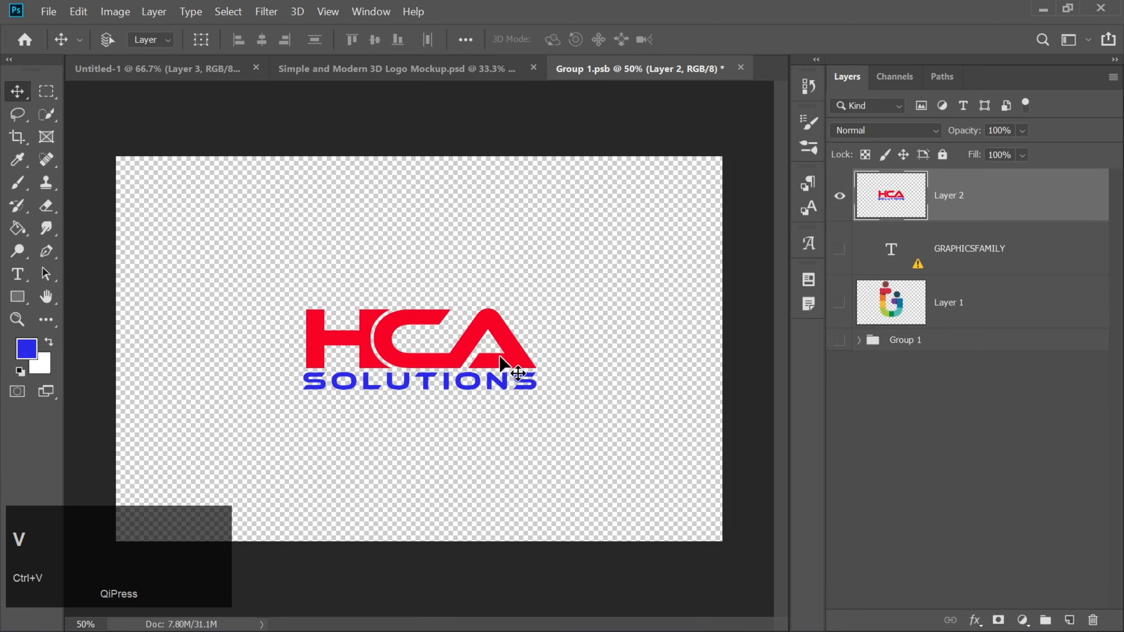
Step: Enlarge the pasted logo until it nearly fills the canvas width, and close Group 1.psb with its changes saved
{"action": "key", "text": "ctrl+t"}
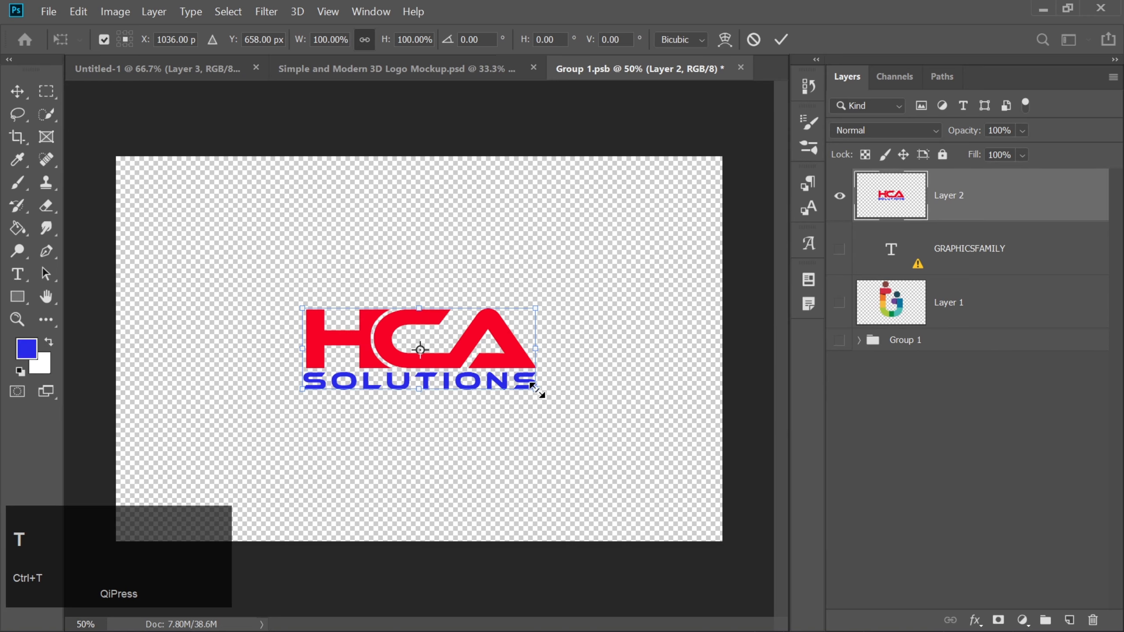
{"action": "left_click_drag", "start_coordinate": [536, 389], "coordinate": [685, 500]}
{"action": "key", "text": "Return"}
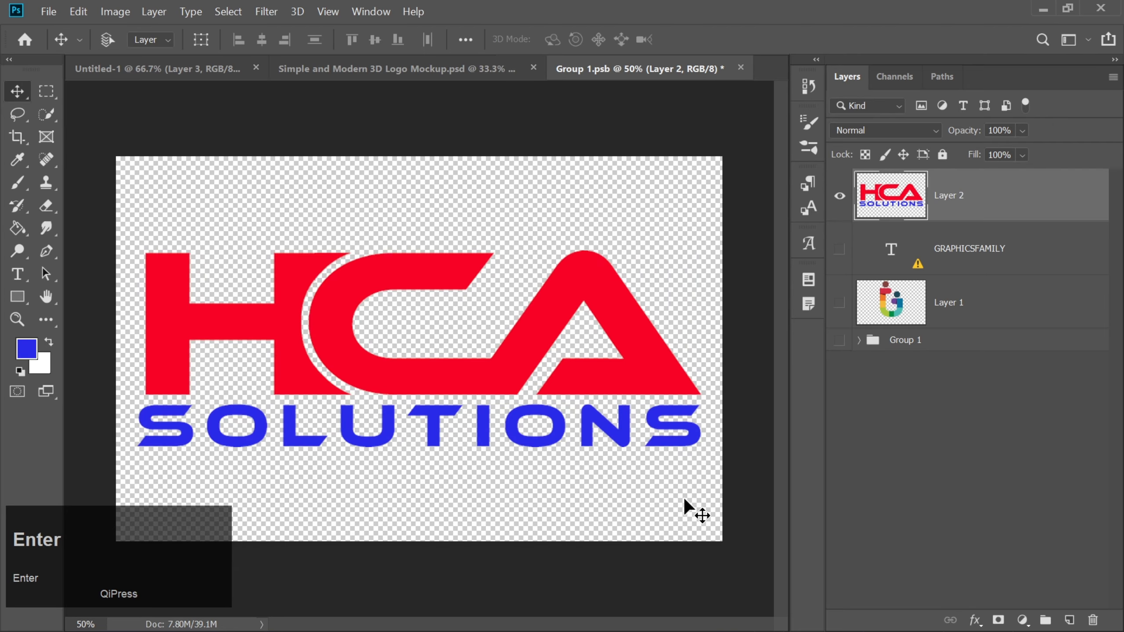
{"action": "left_click", "coordinate": [741, 67]}
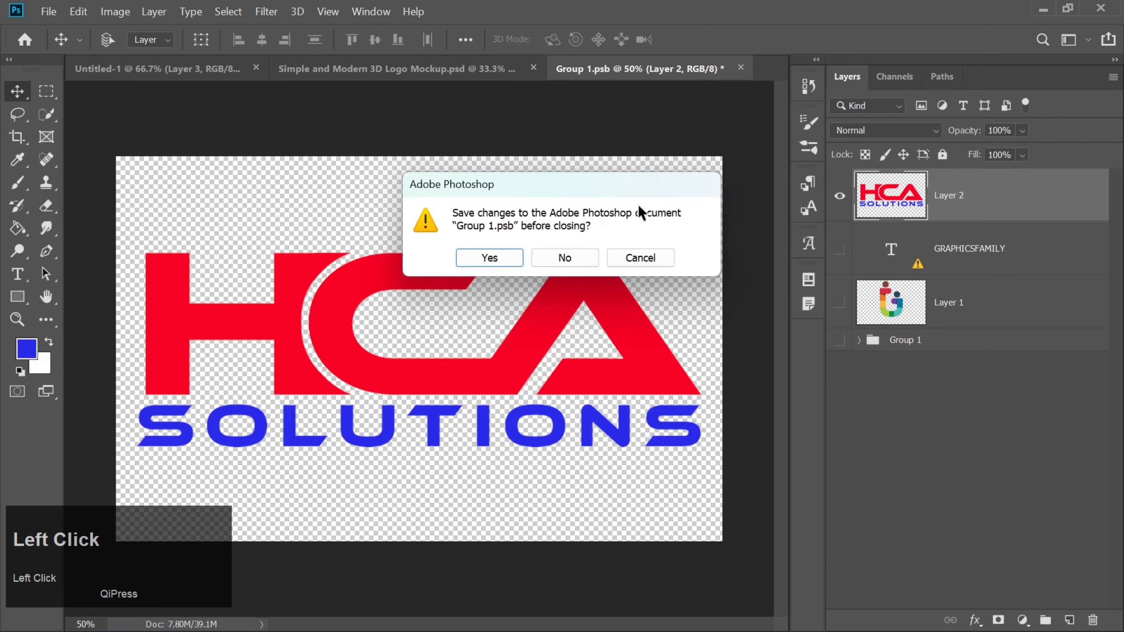
{"action": "left_click", "coordinate": [490, 258]}
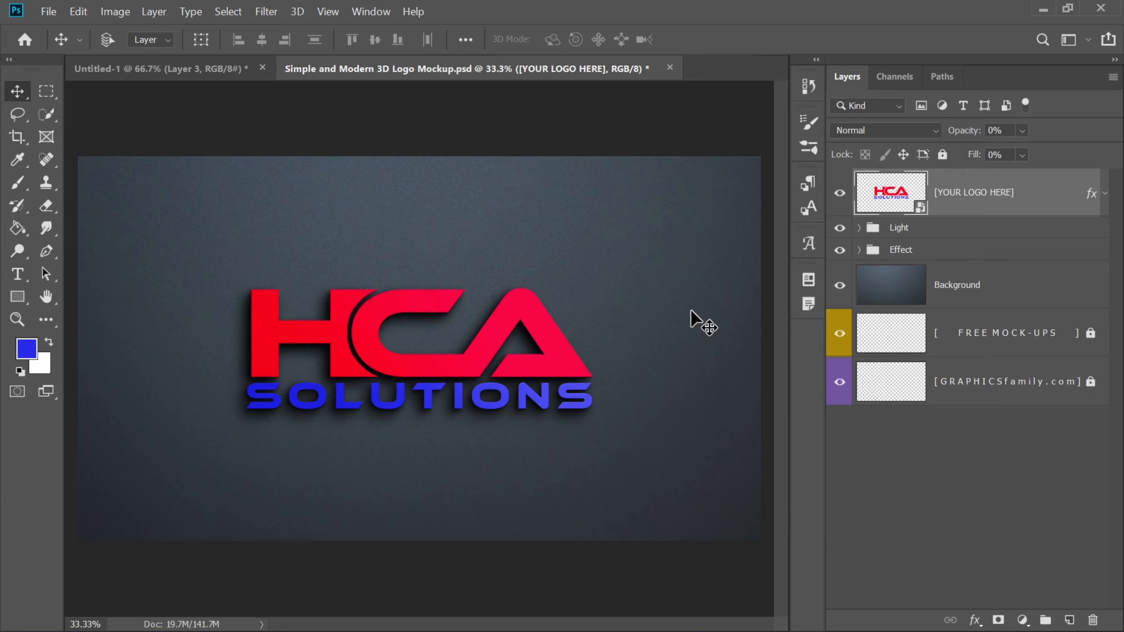
{"action": "left_click", "coordinate": [781, 611]}
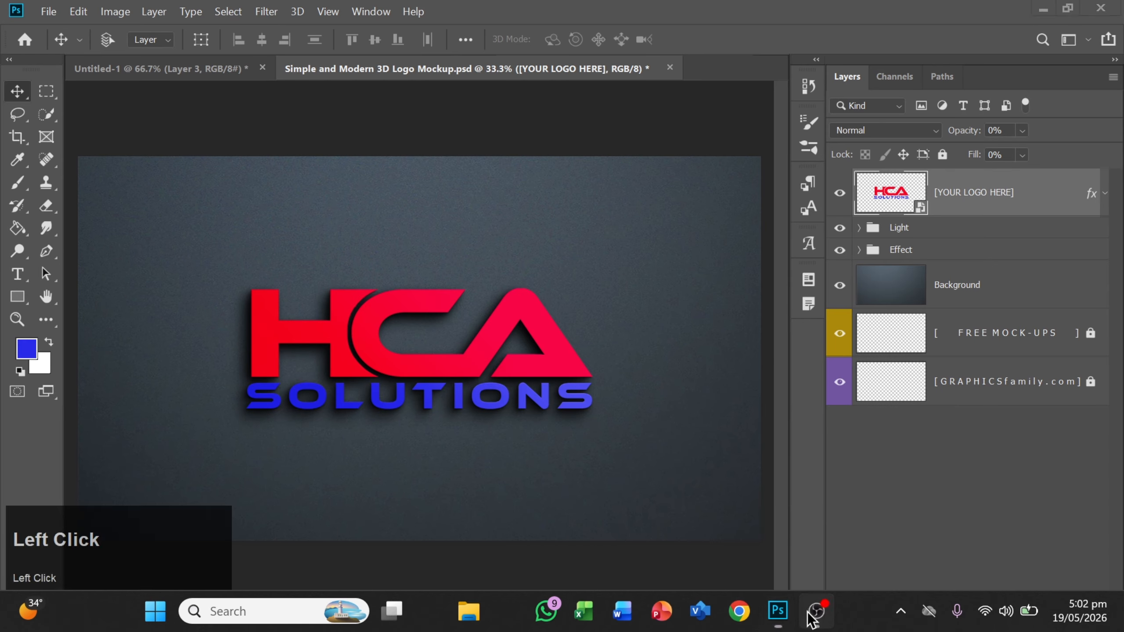